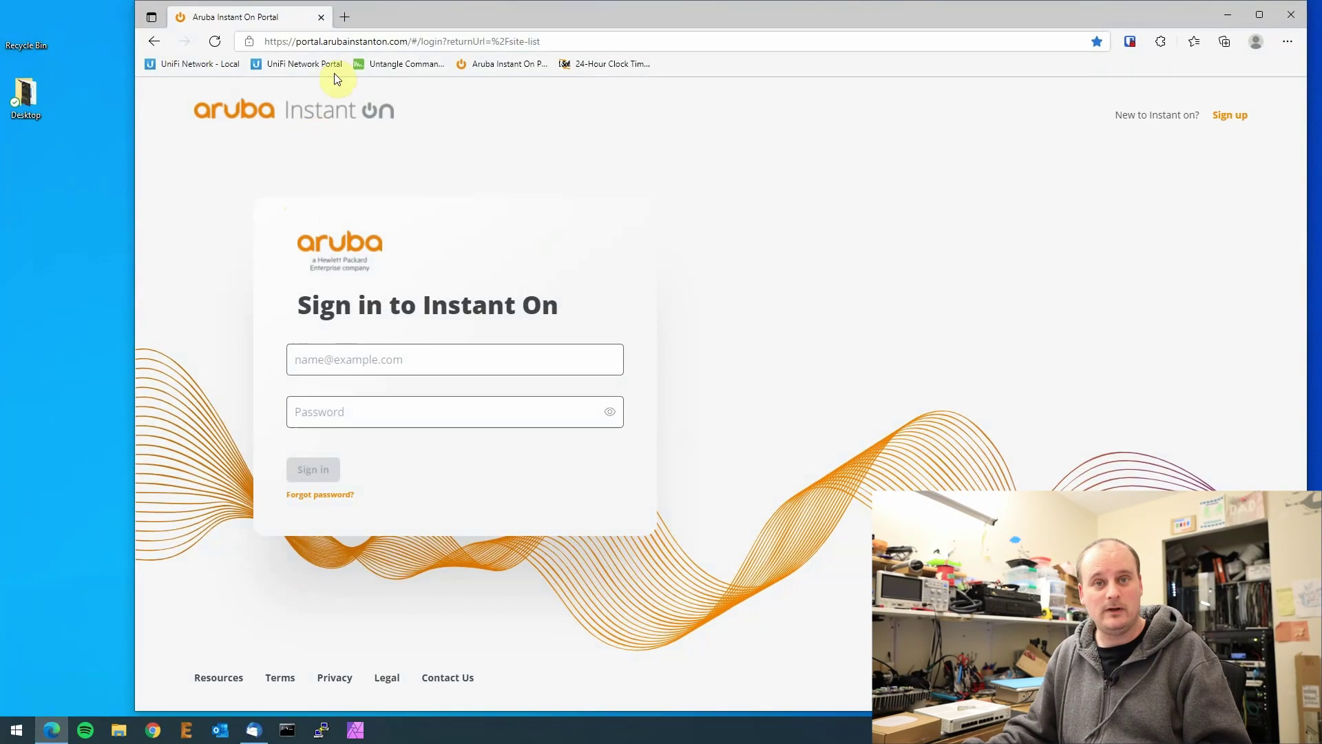
- Maximize the Edge window showing the Aruba Instant On portal
double_click(444, 10)
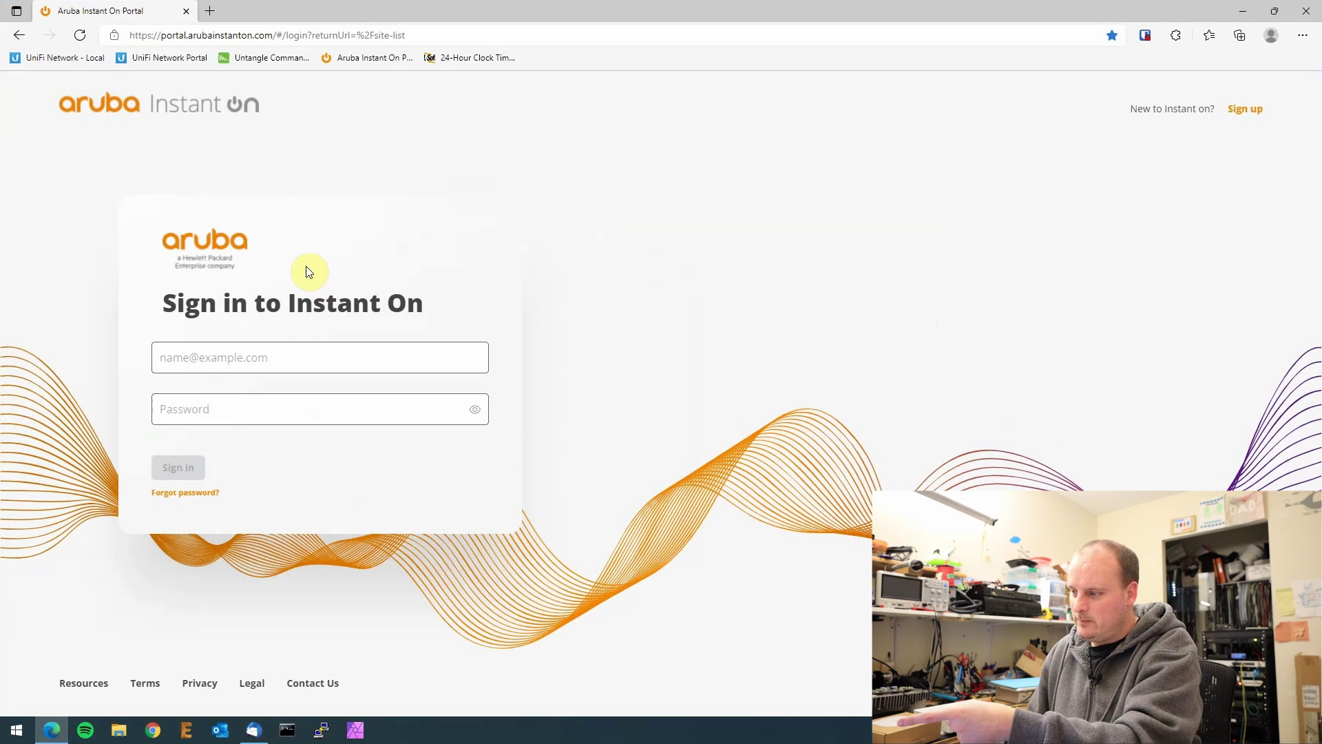
- Start a new Instant On account with the saved email address and a new password
click(1243, 109)
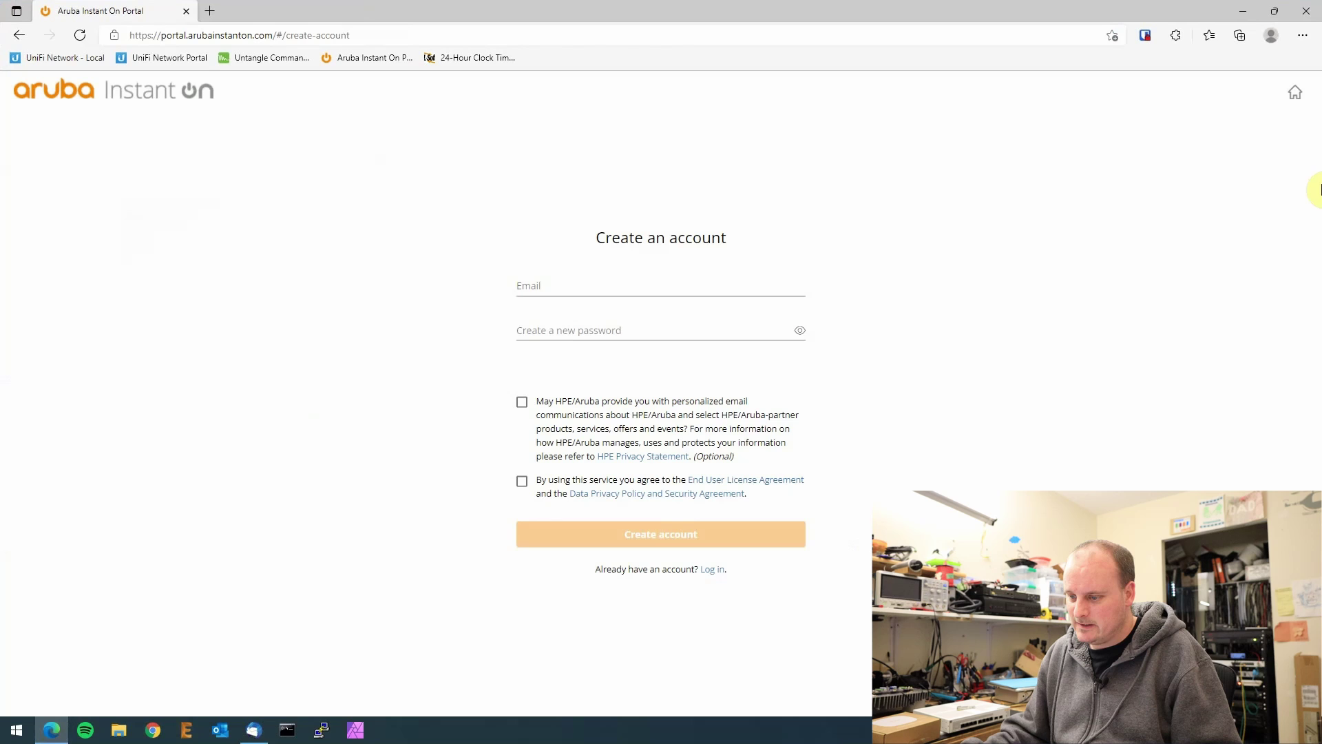
click(542, 286)
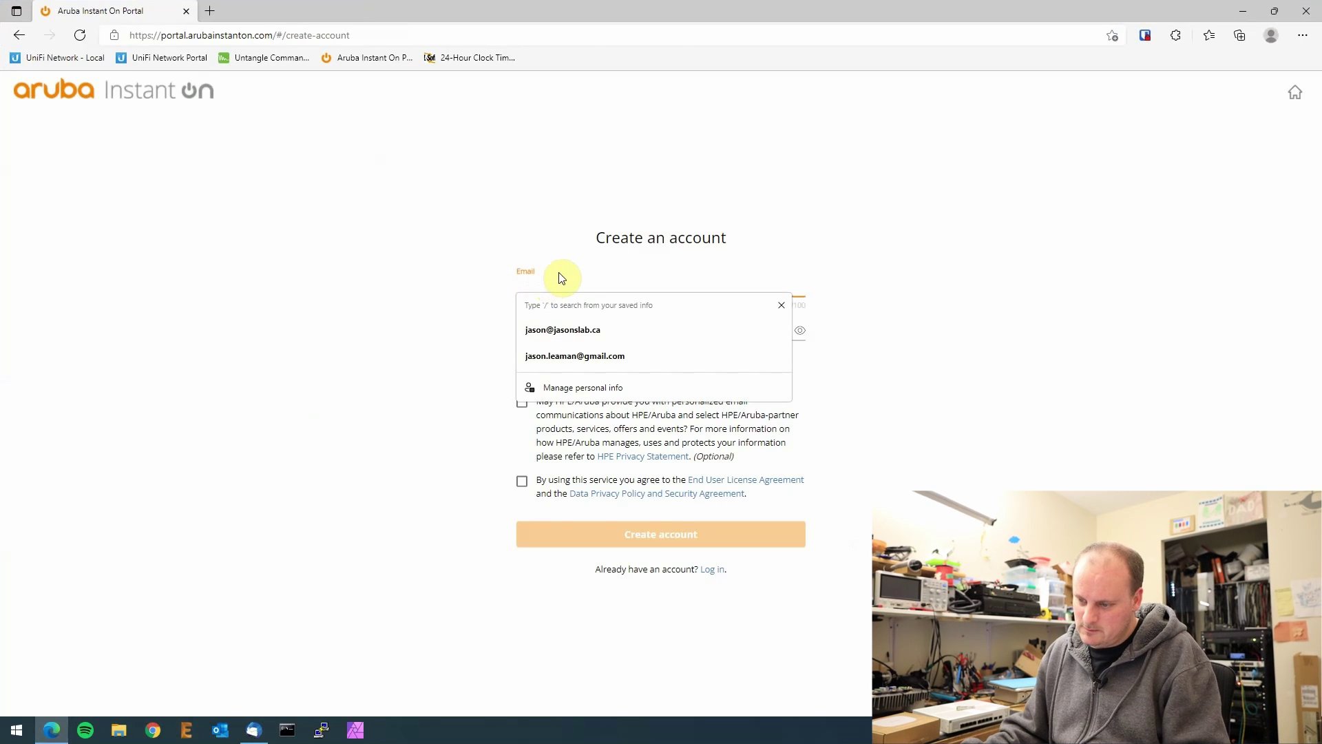
click(543, 329)
click(639, 332)
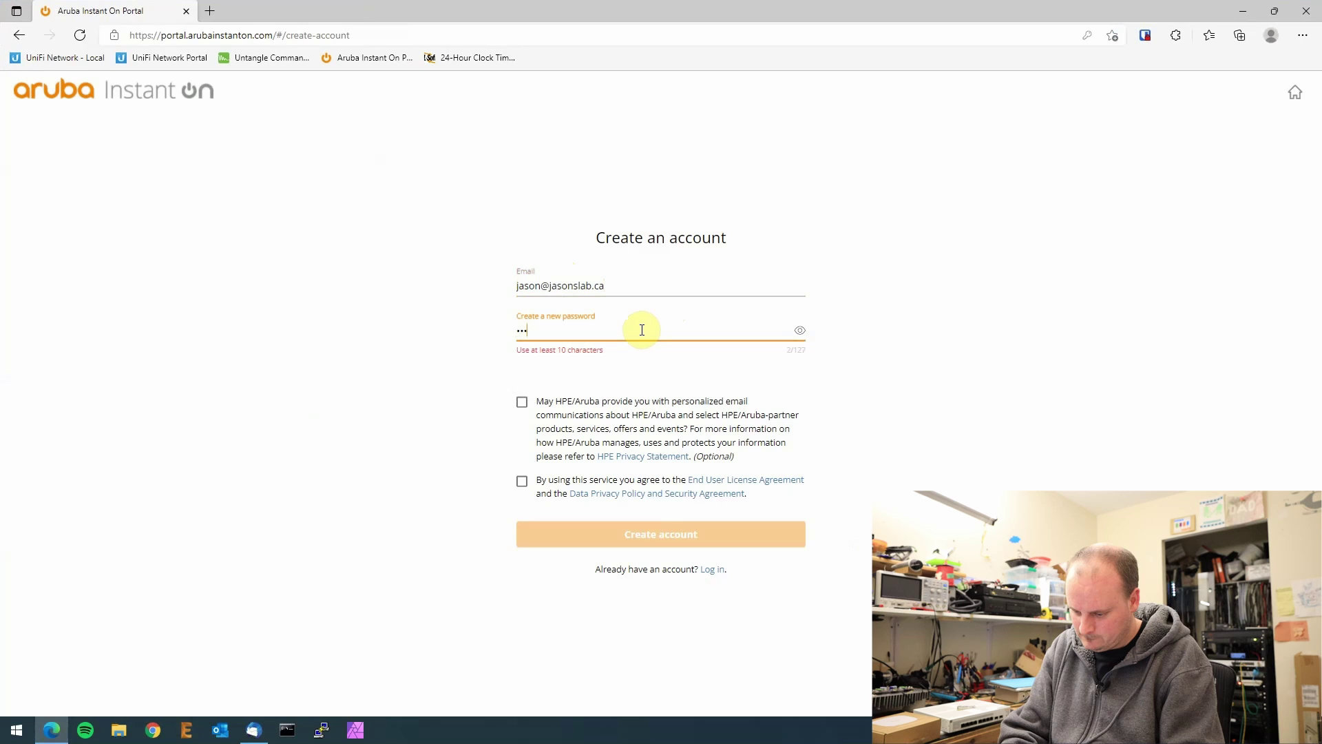
text(•••)
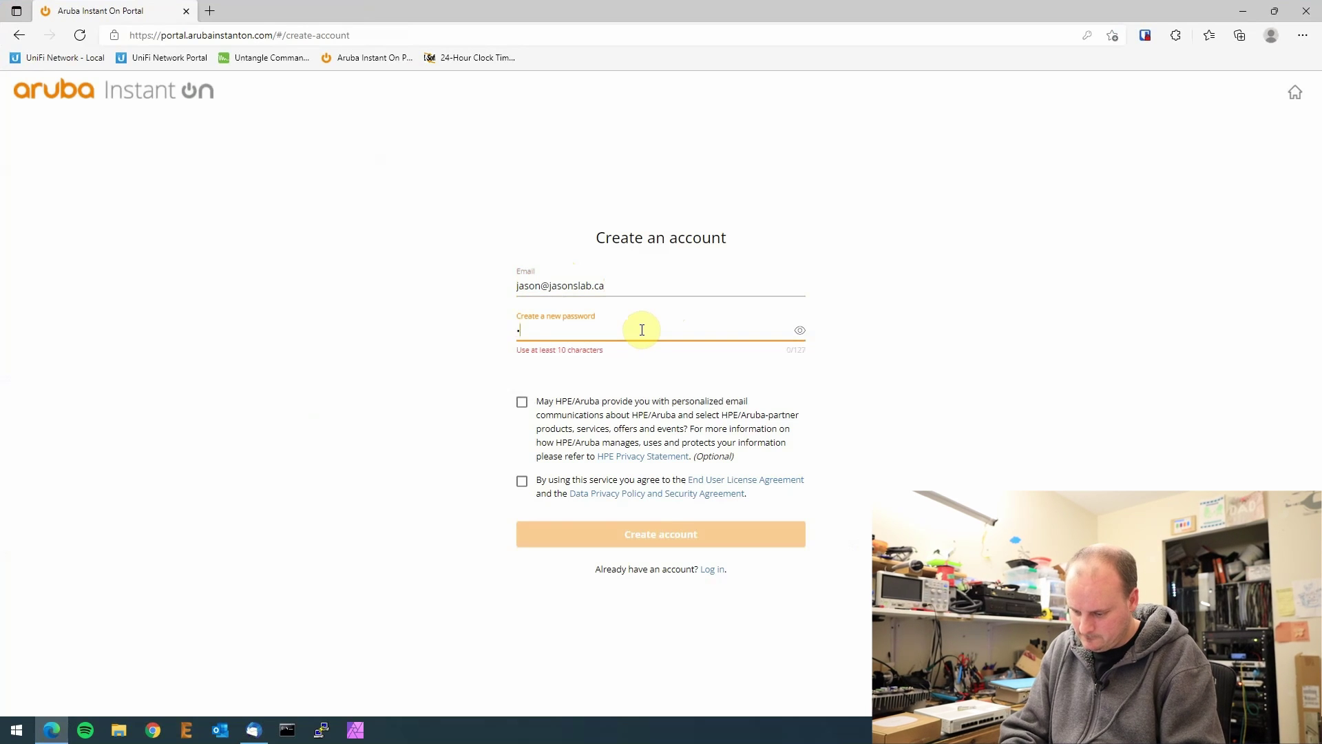
text(••••••••)
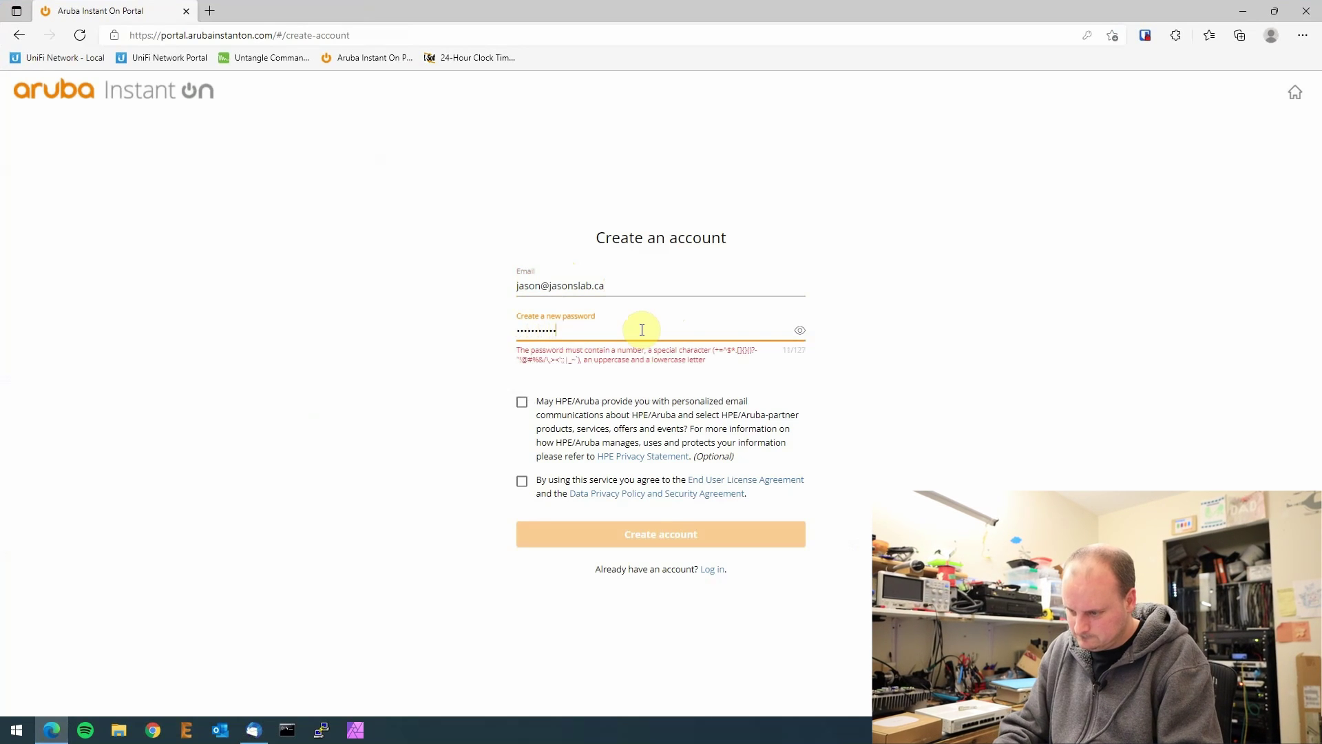
- Accept both consent options, create the account, decline saving the password, and switch to Thunderbird
click(522, 402)
click(521, 481)
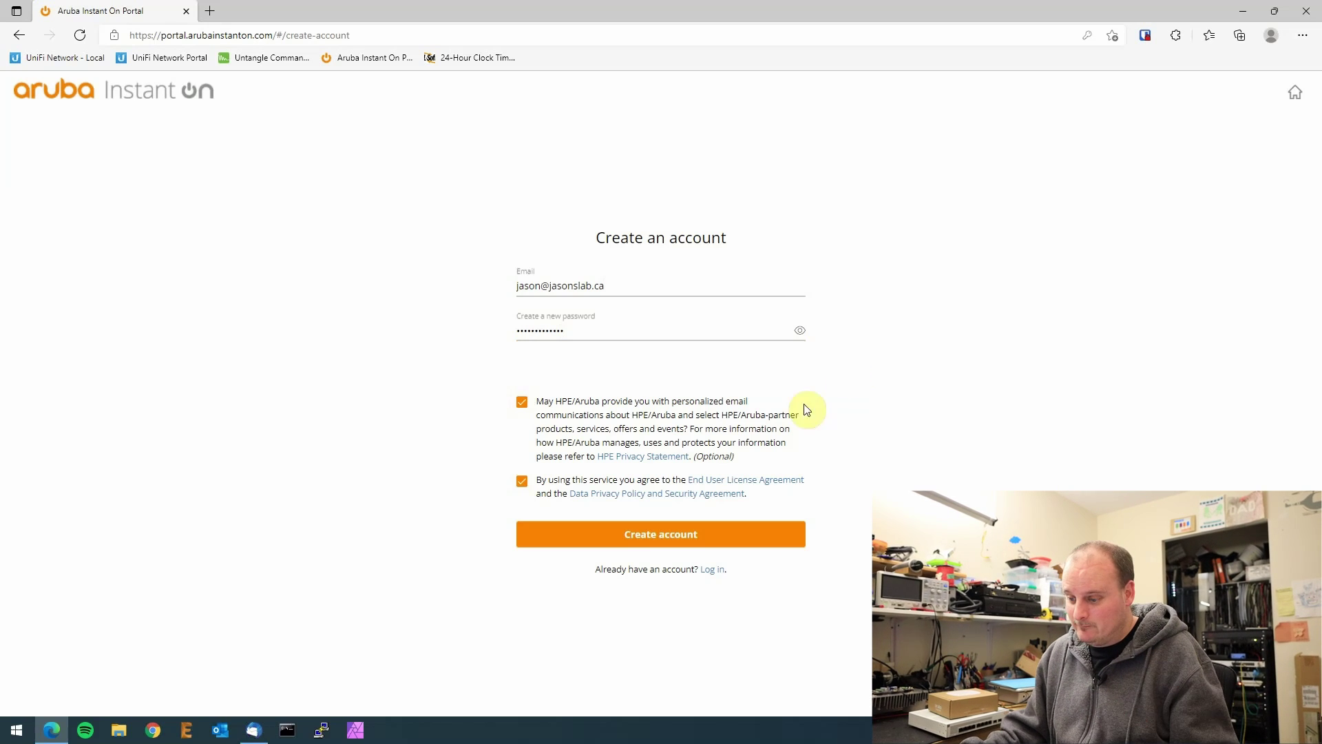
click(659, 543)
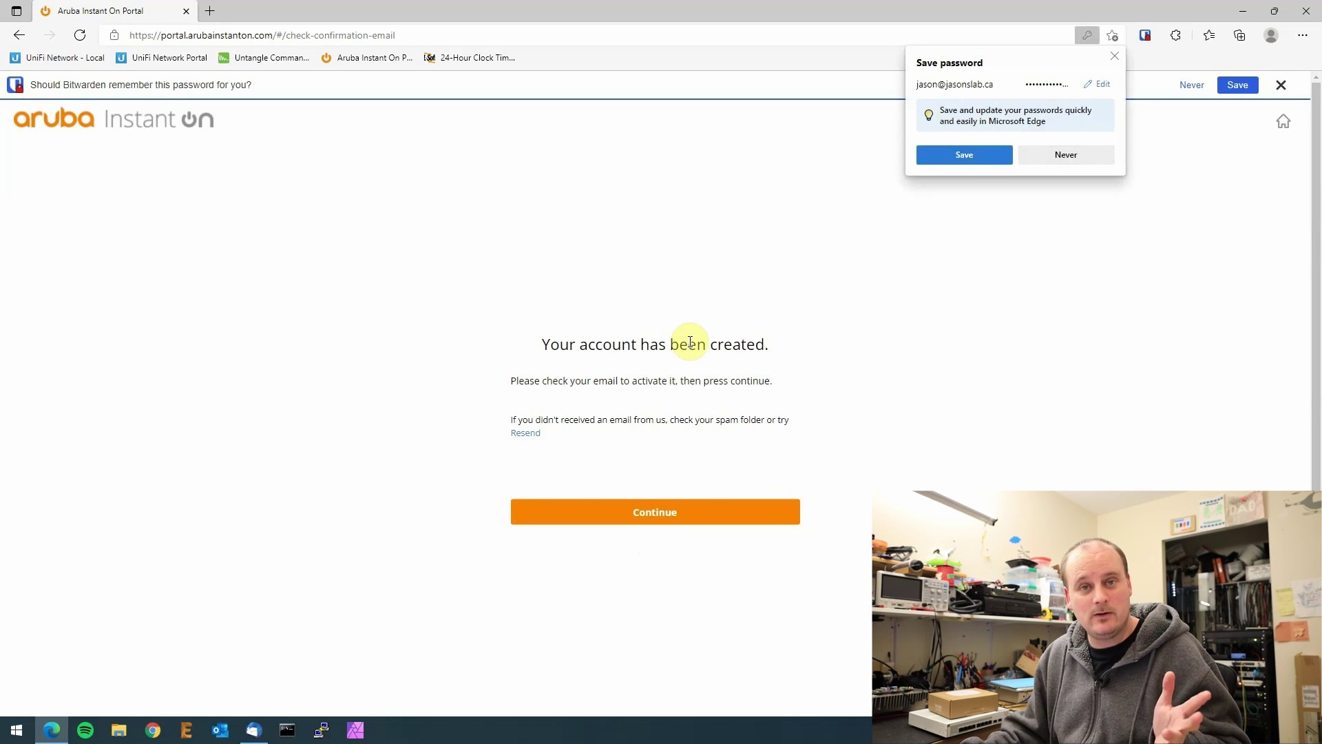
click(1065, 157)
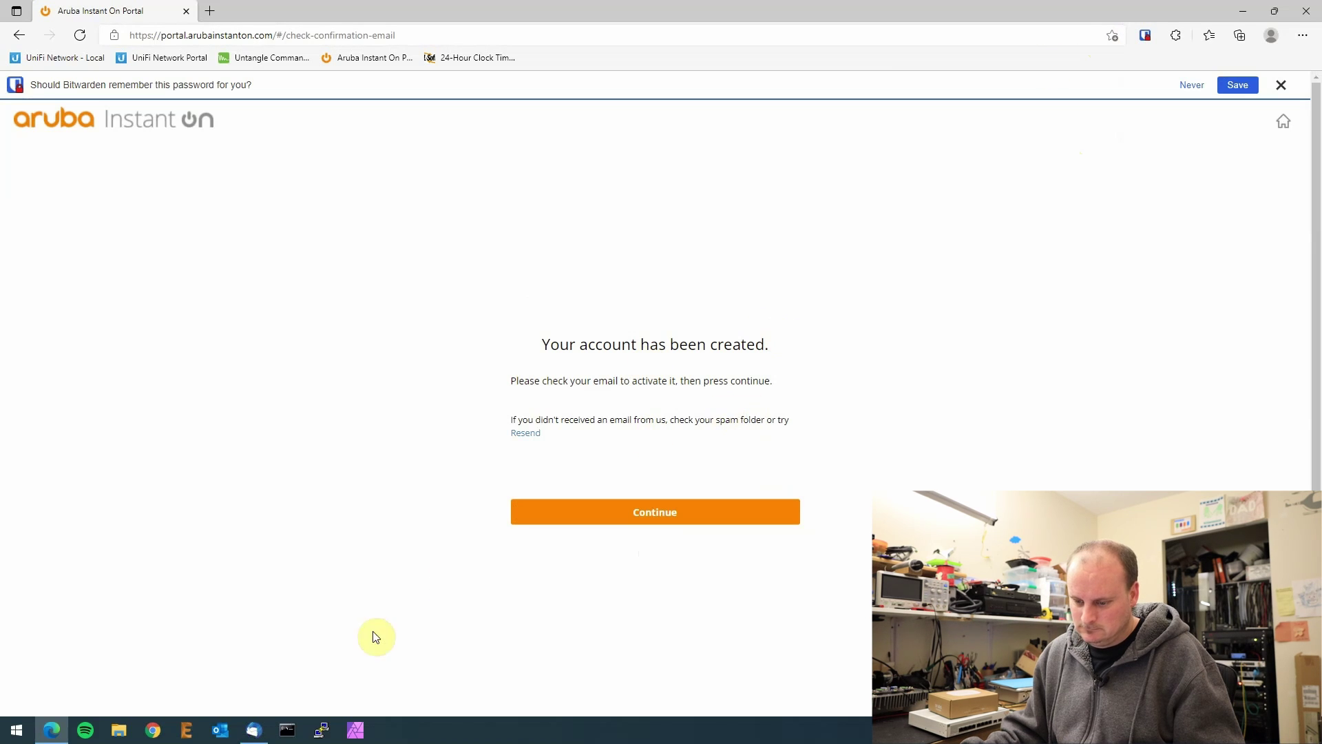
click(254, 729)
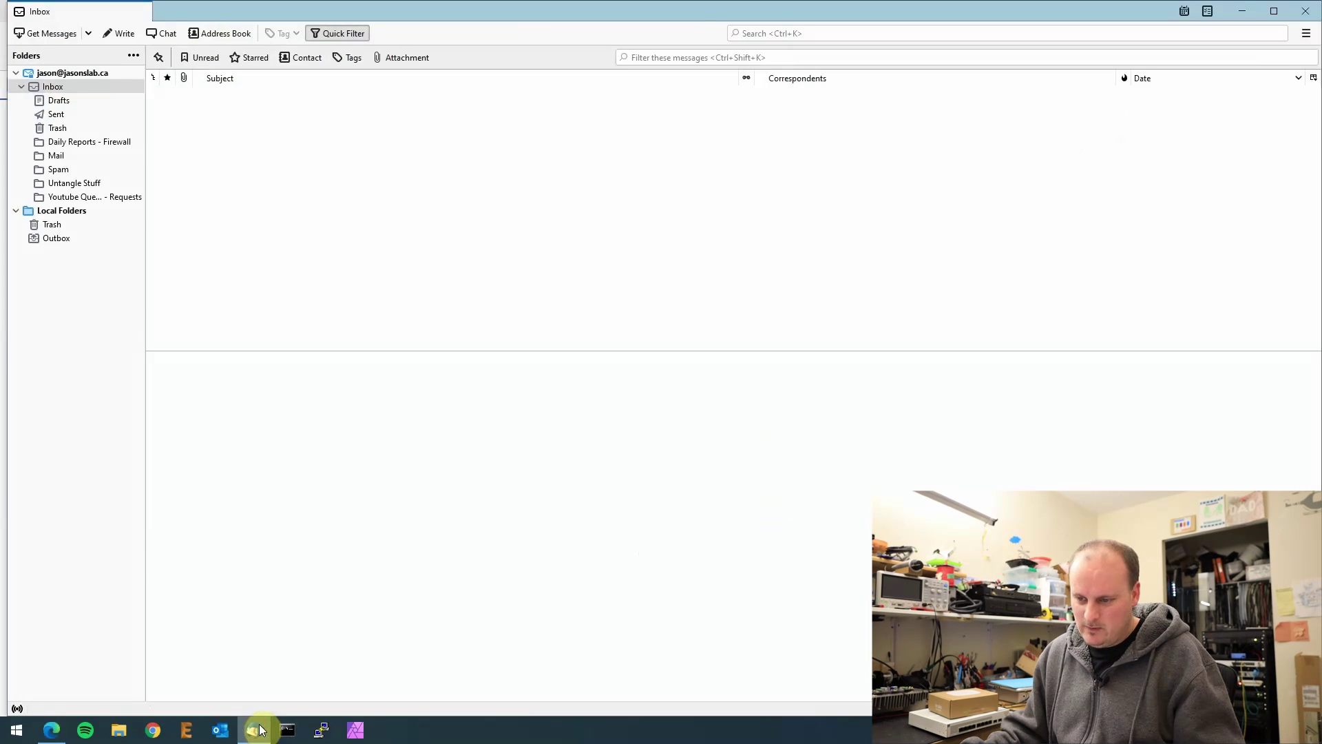
- Check the Drafts folder and dismiss the browser's password prompt before returning to the mail
click(66, 103)
click(61, 88)
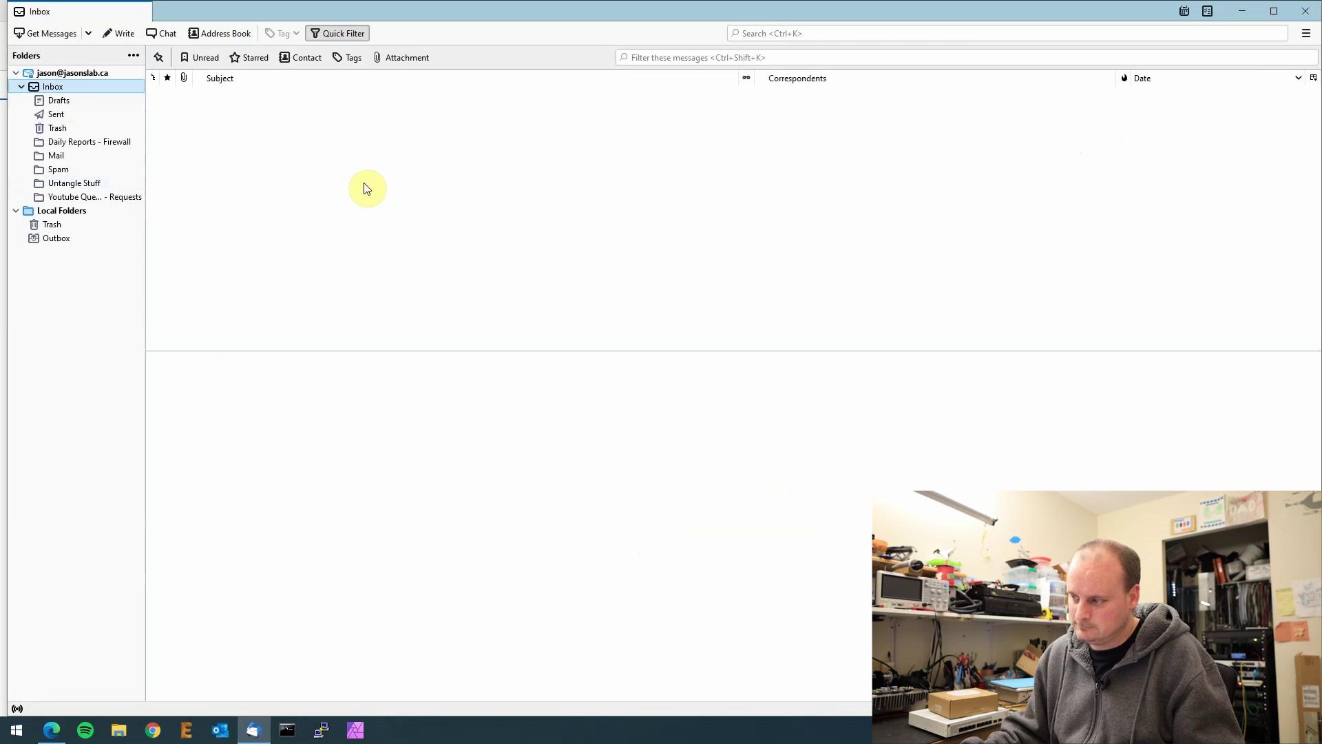
click(1246, 12)
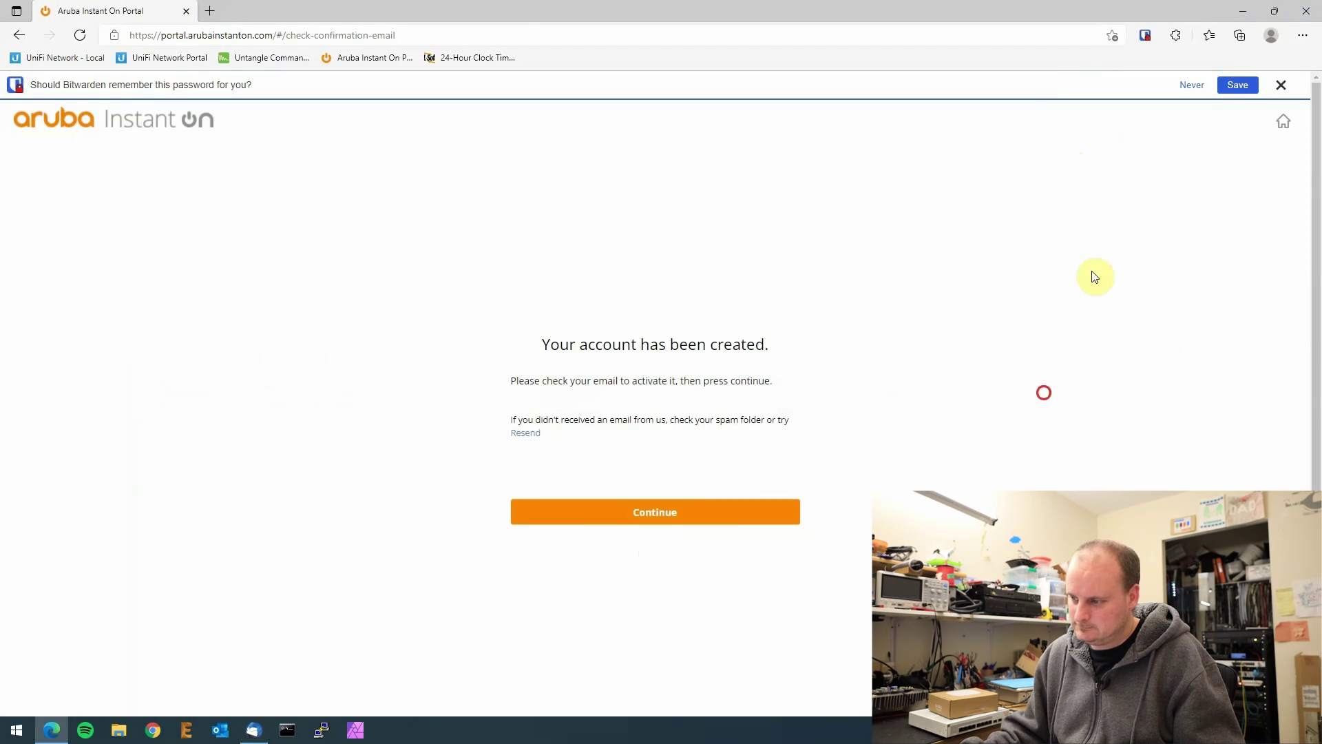
click(1284, 83)
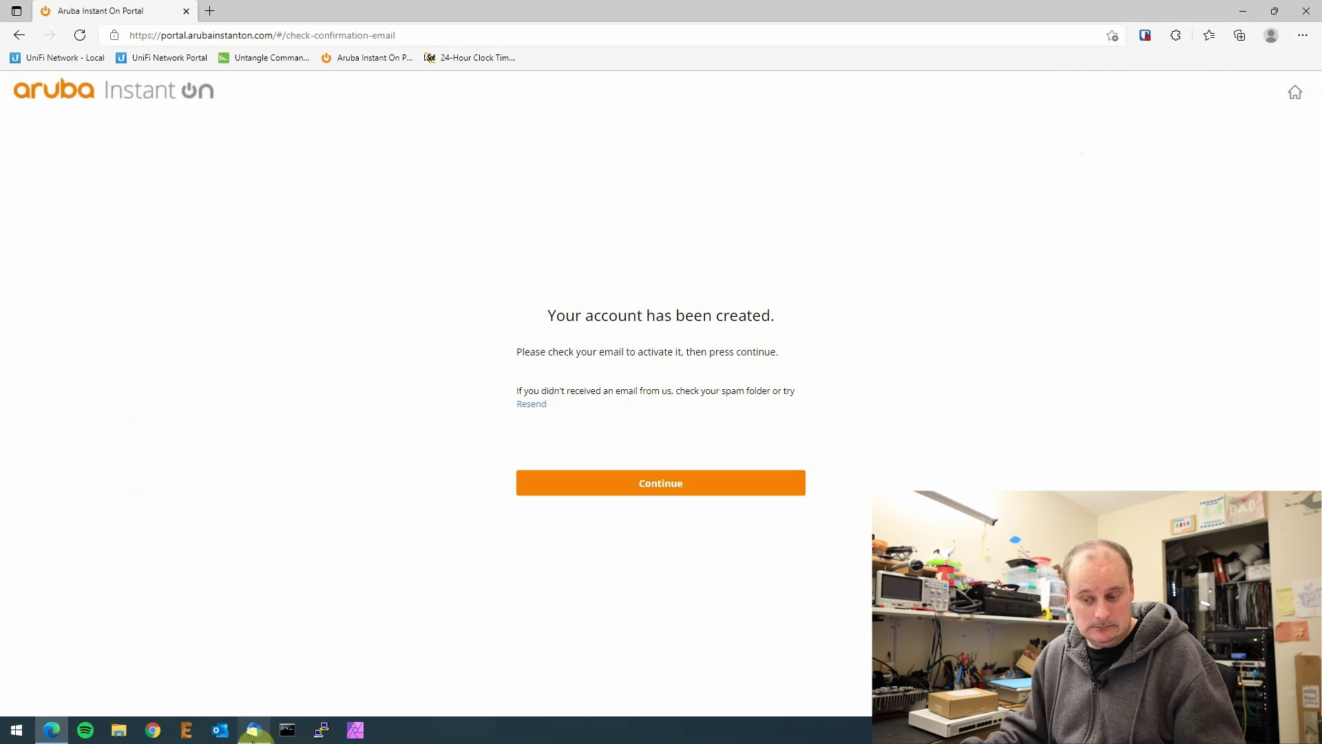
click(253, 732)
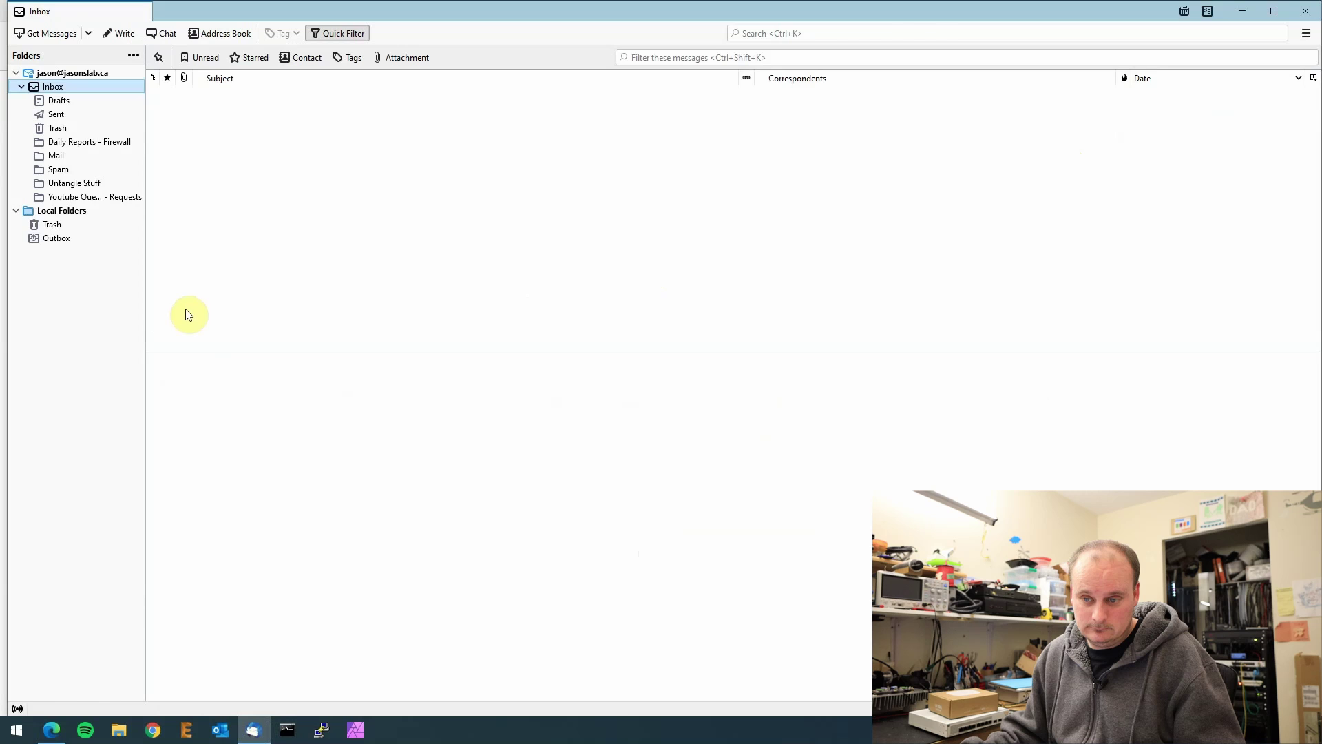
- Find the Confirm your Email message, confirm the Instant On account, and return to the portal
click(60, 171)
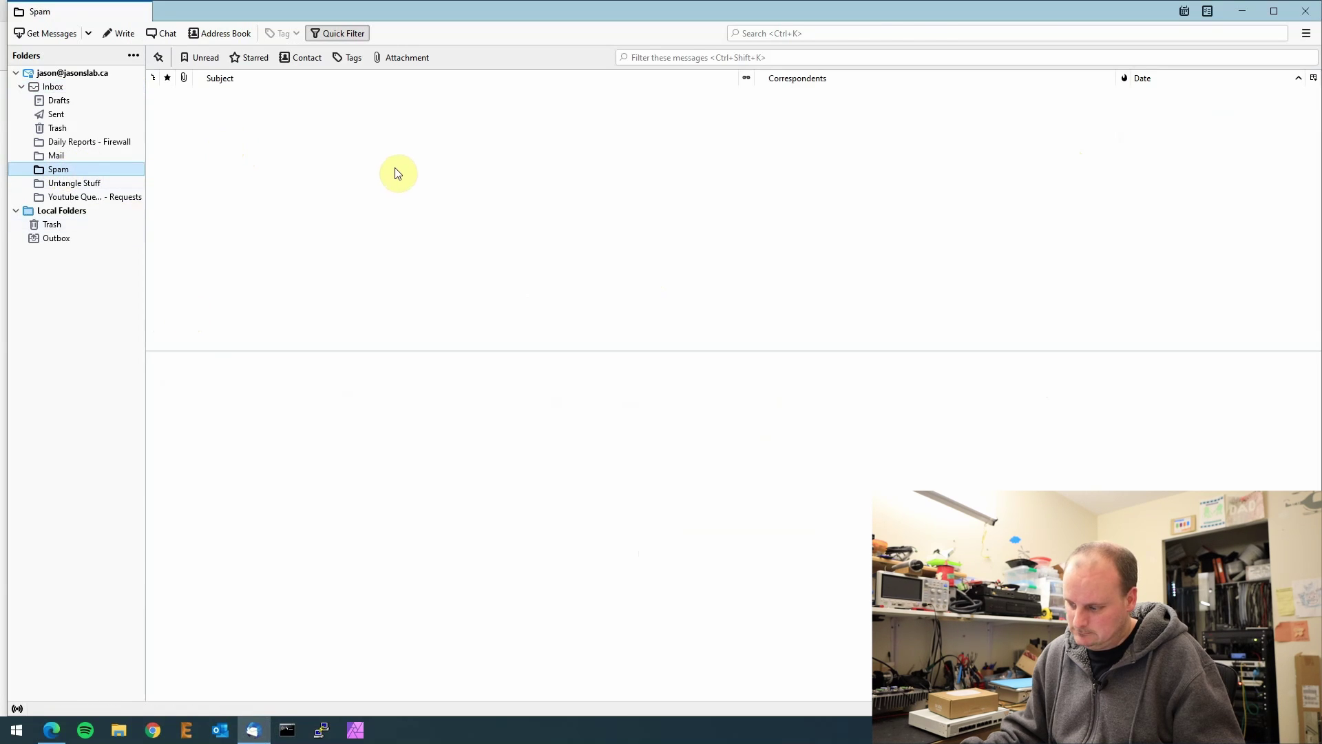
click(55, 87)
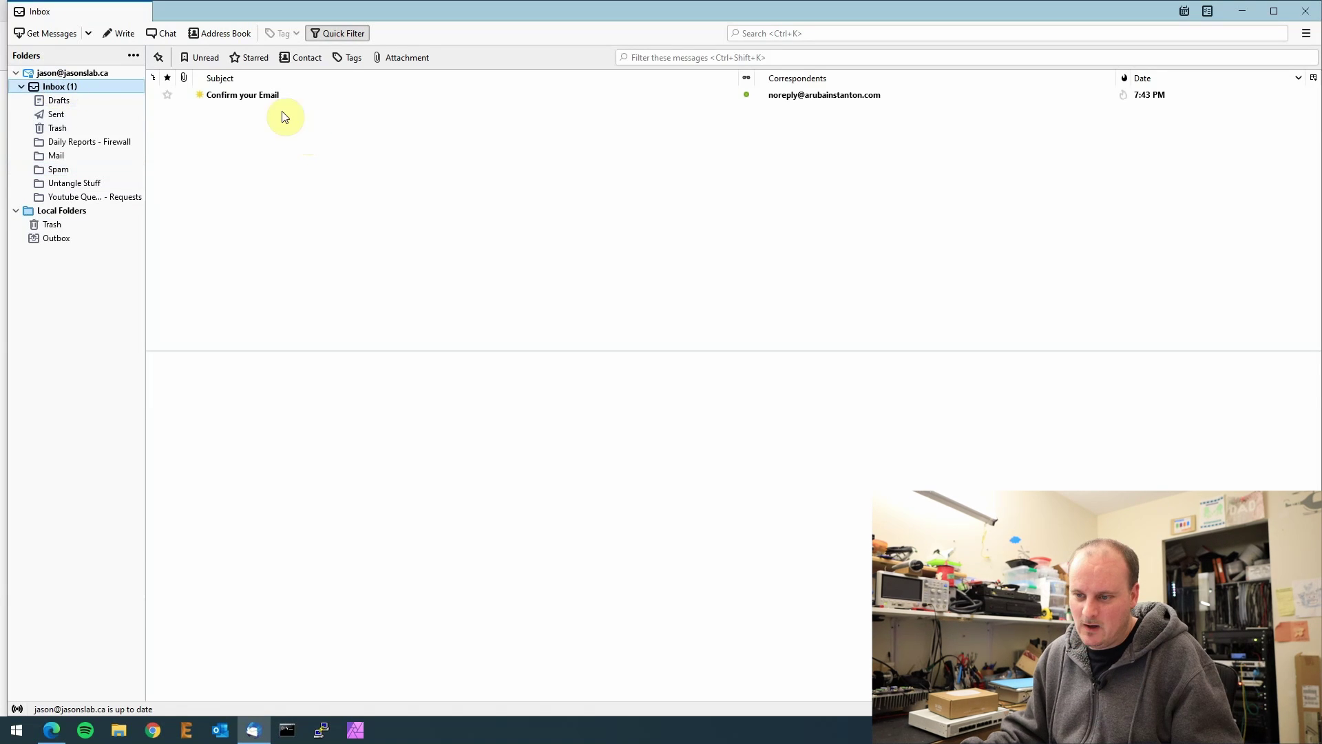
click(270, 96)
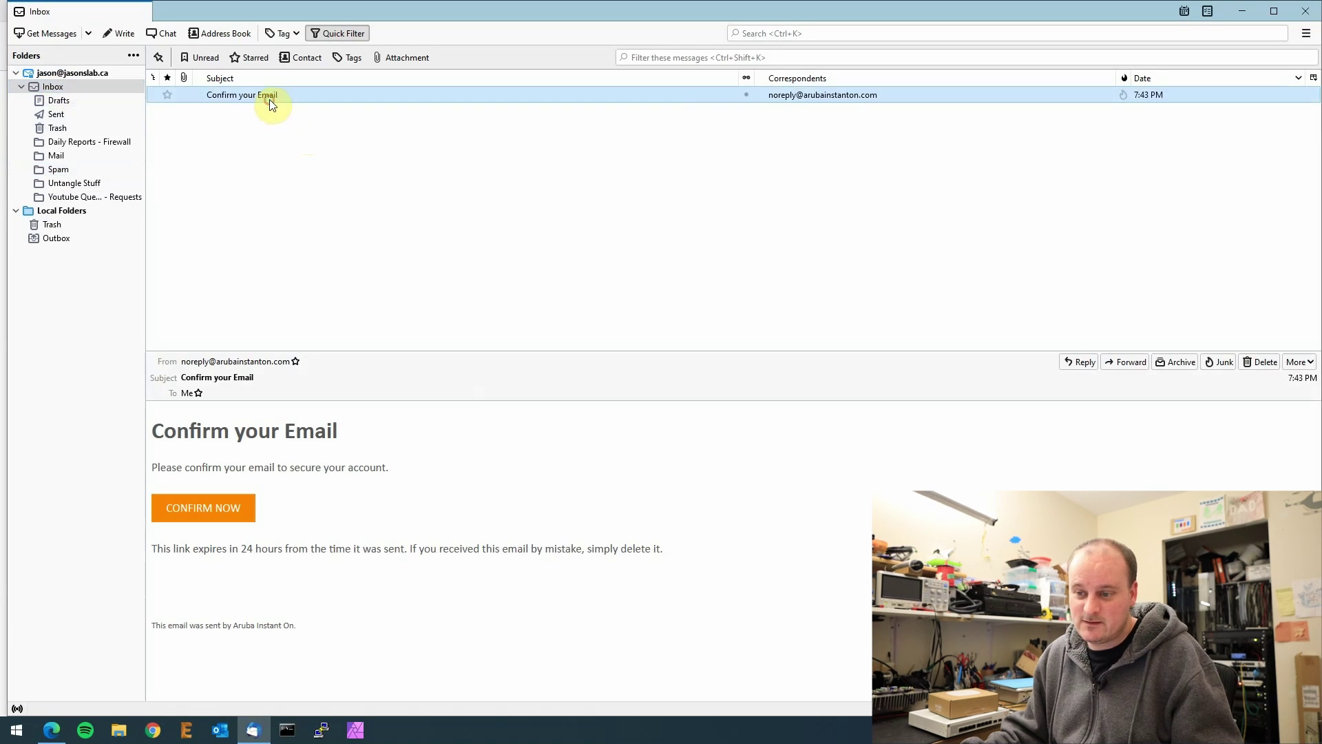
click(200, 505)
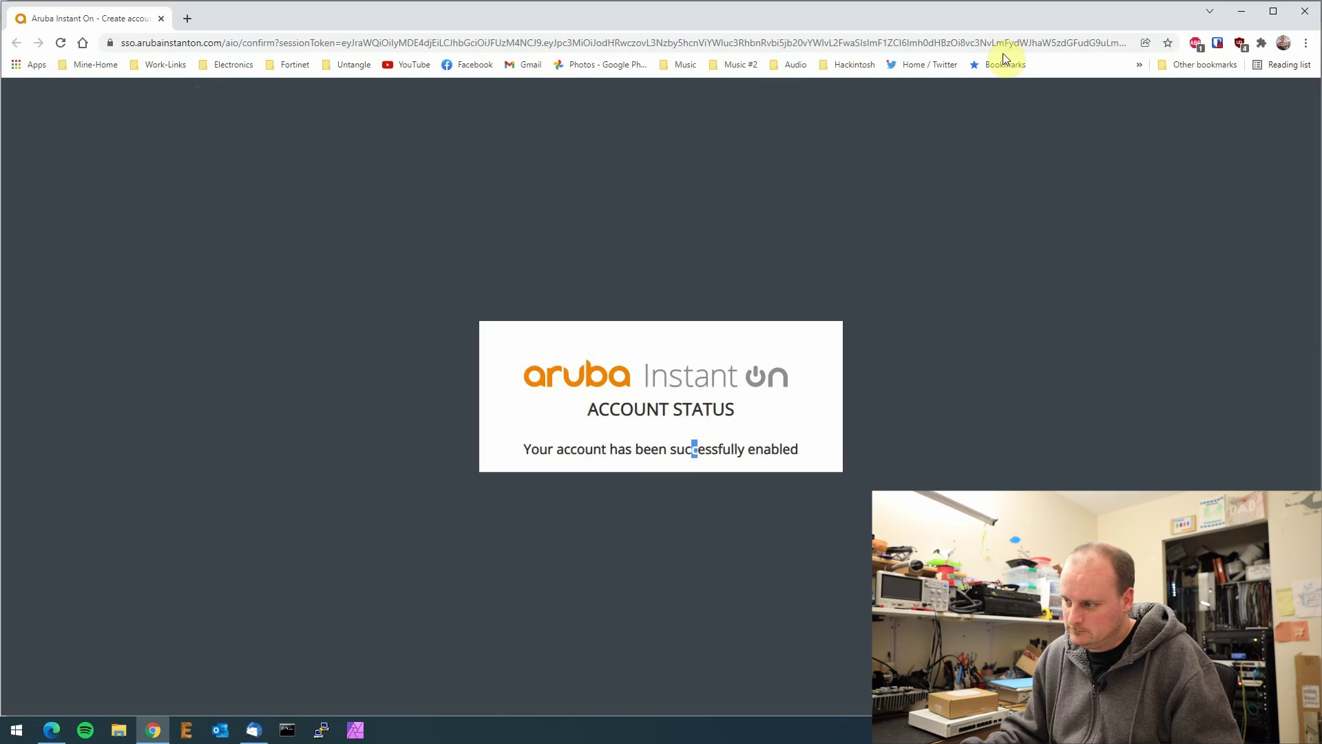
click(1316, 10)
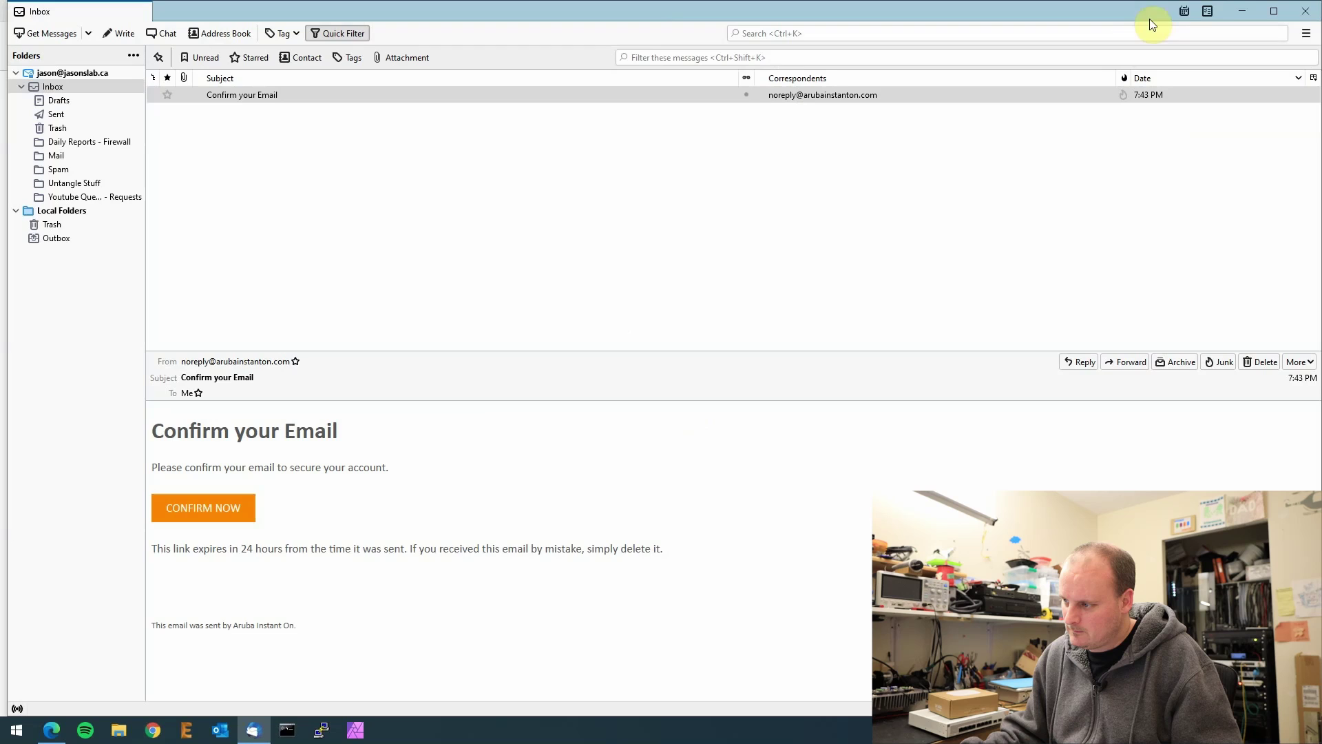
click(1248, 13)
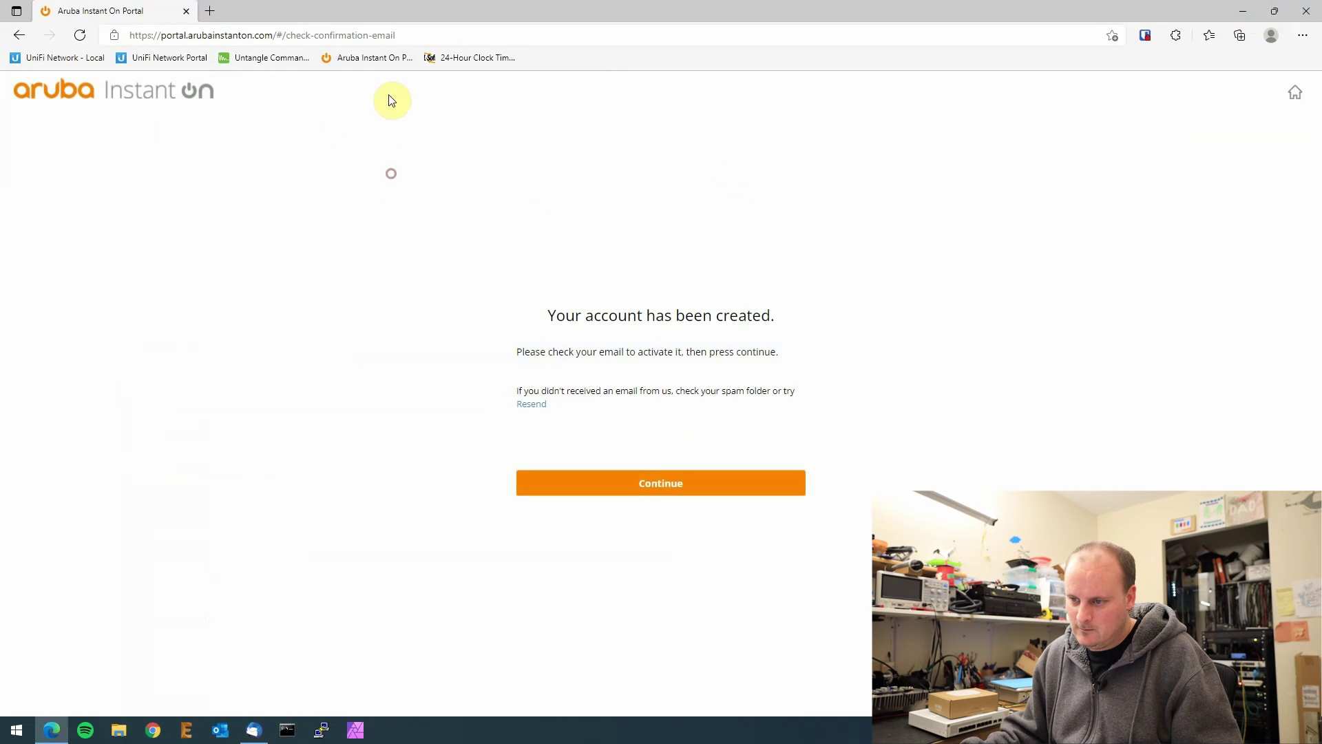
- Continue past the confirmation and sign in to Instant On with the filled-in credentials
click(664, 482)
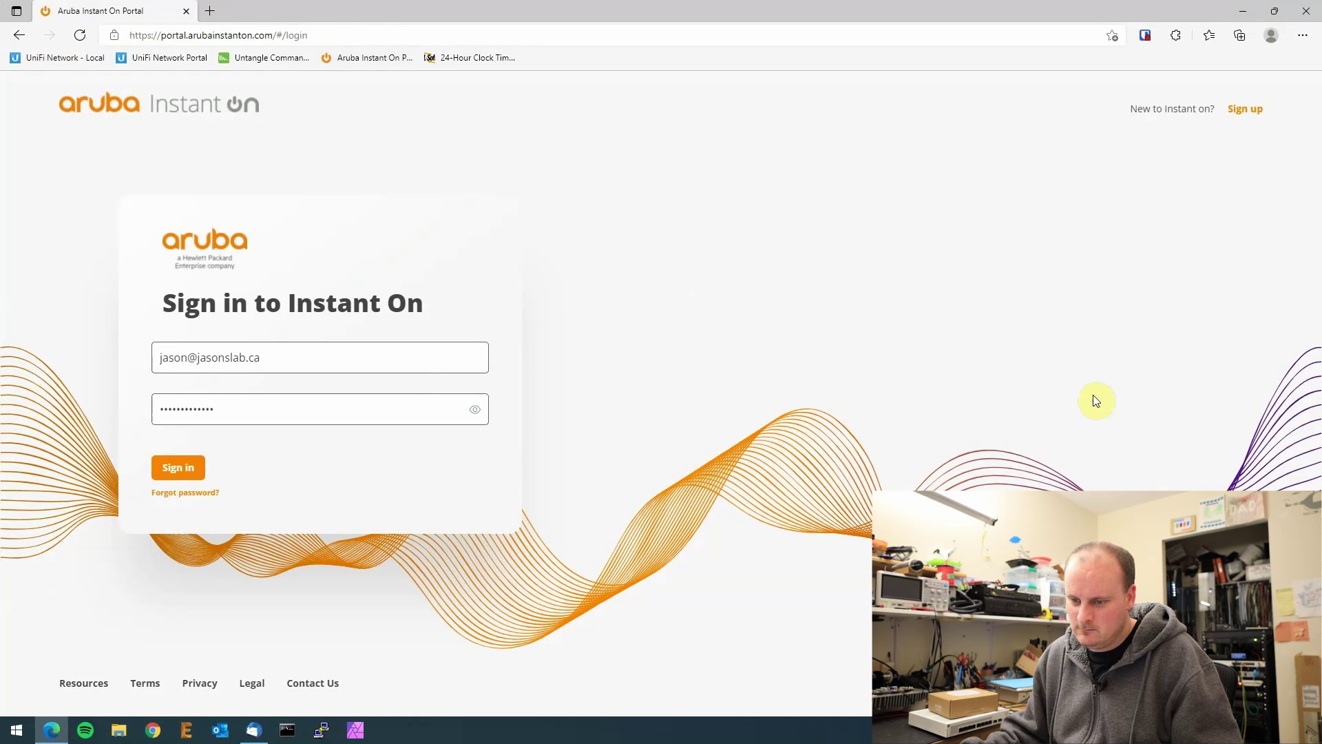
click(197, 475)
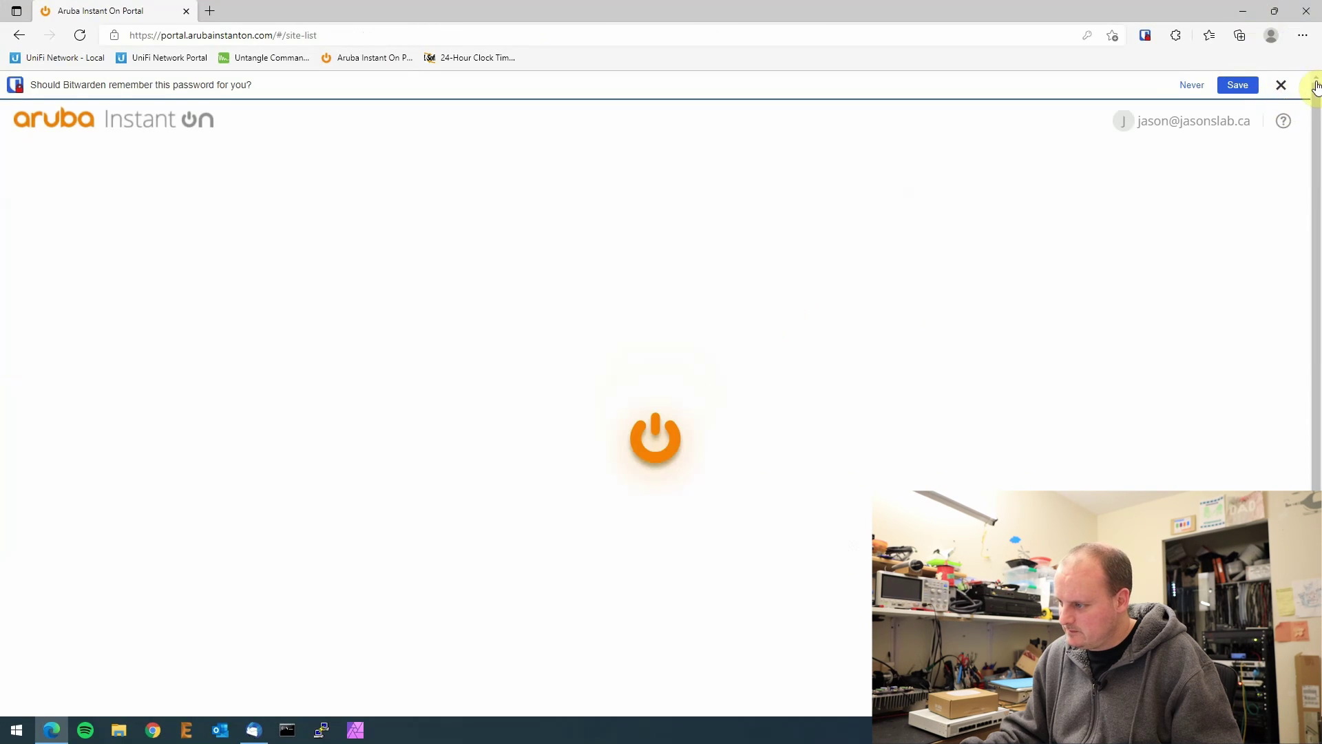
click(1281, 85)
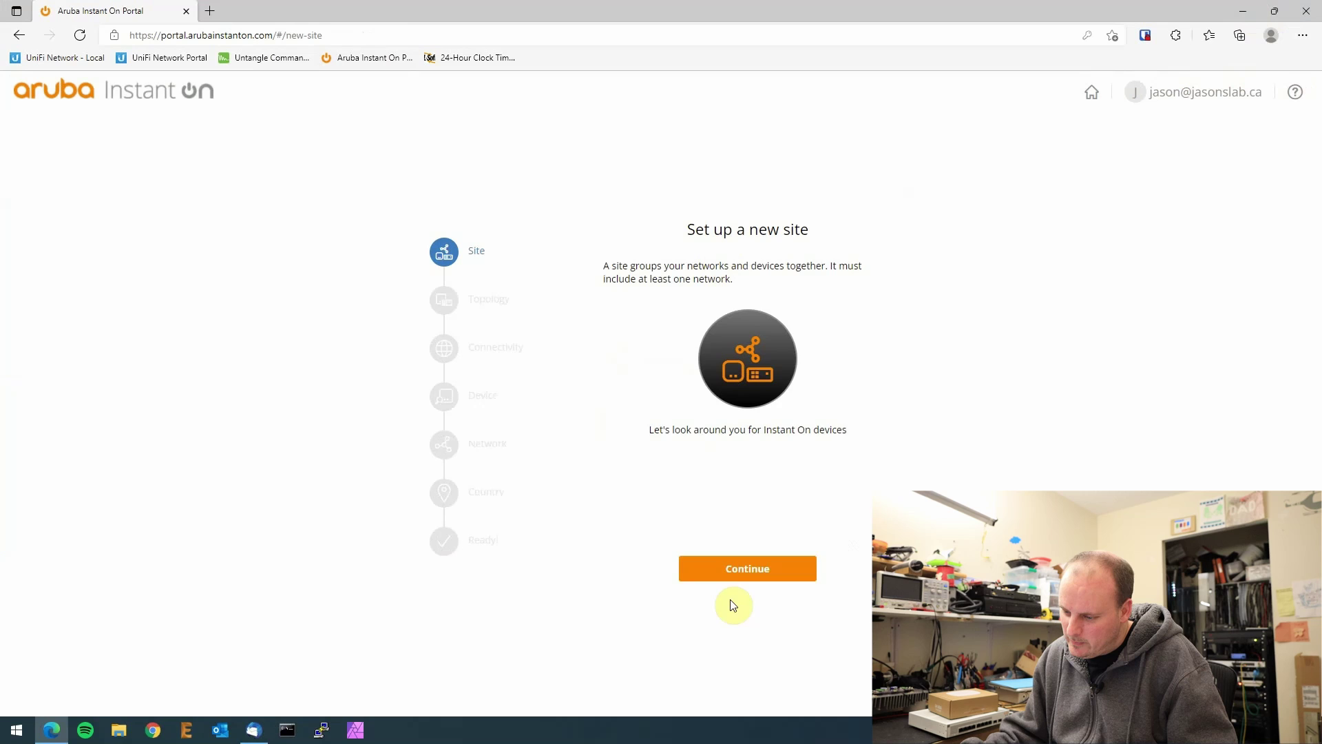
- Start a new site with access points and switch, keeping the behind-a-gateway connectivity
click(756, 574)
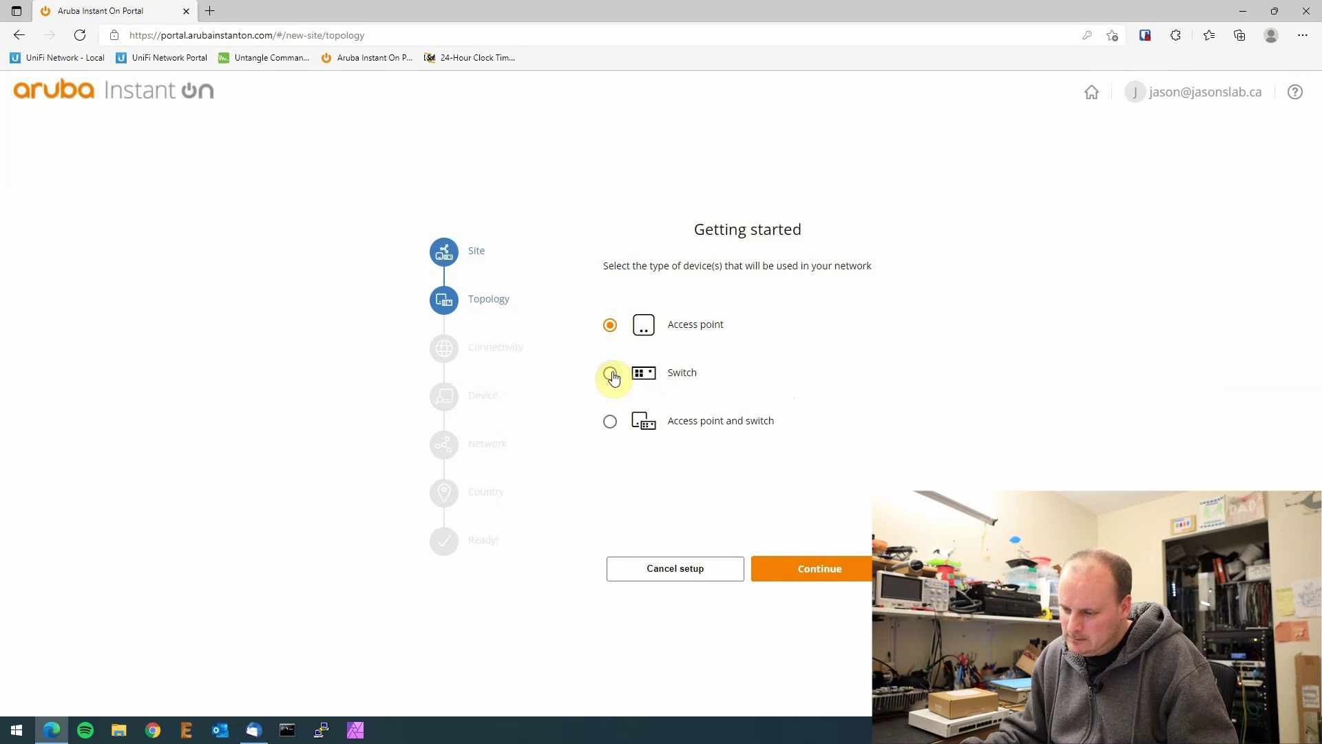
click(609, 420)
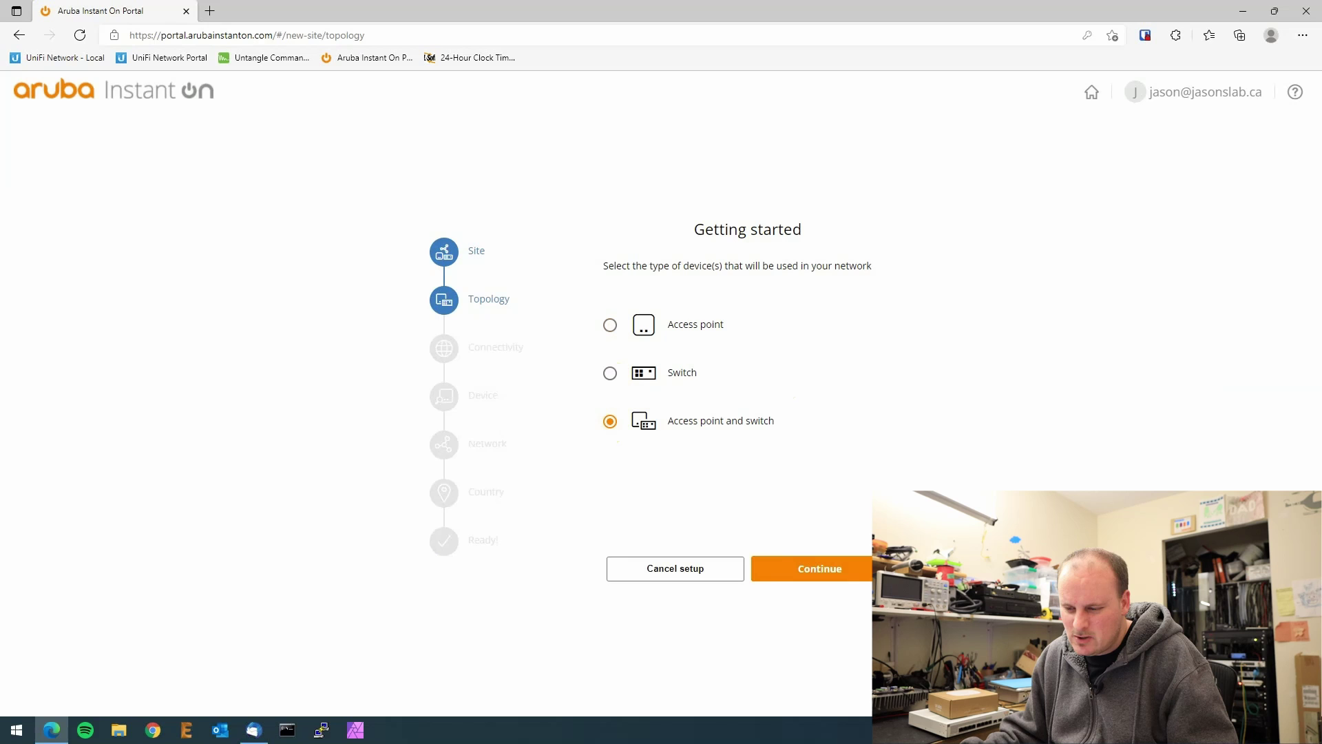
click(817, 573)
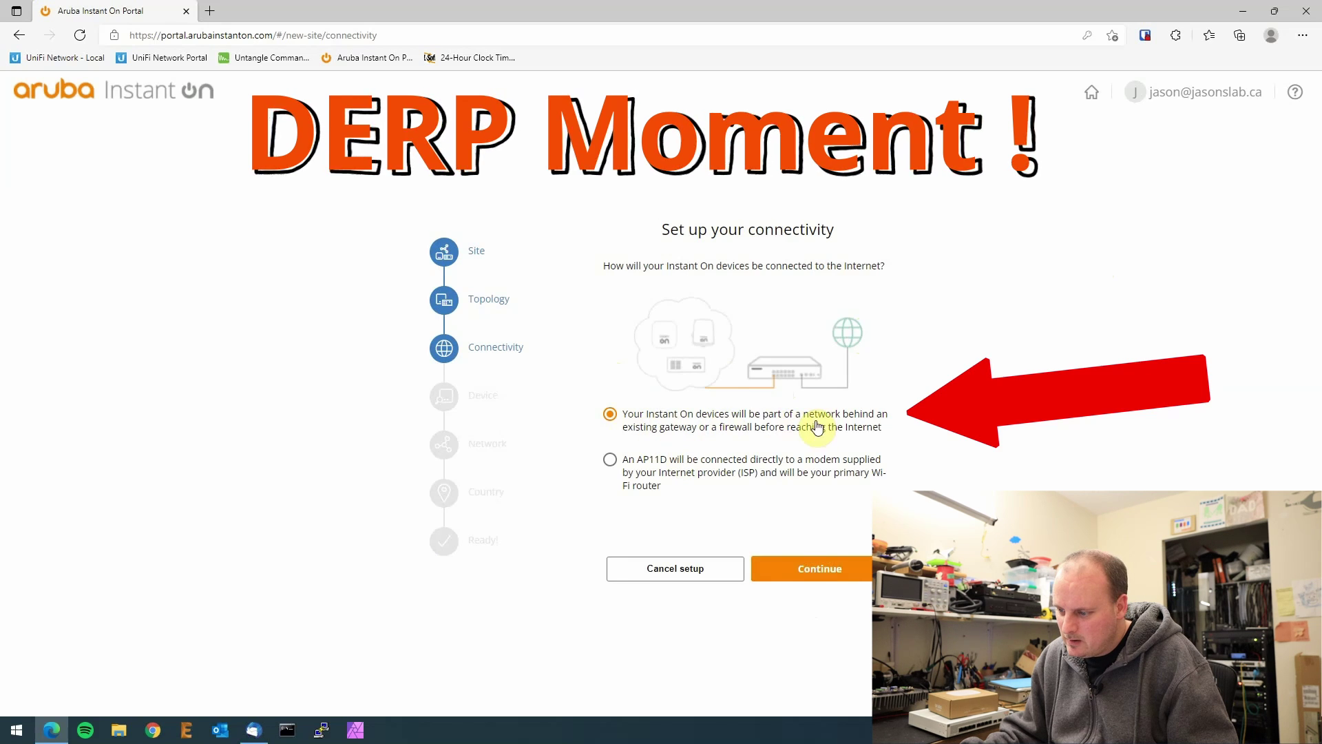
click(817, 578)
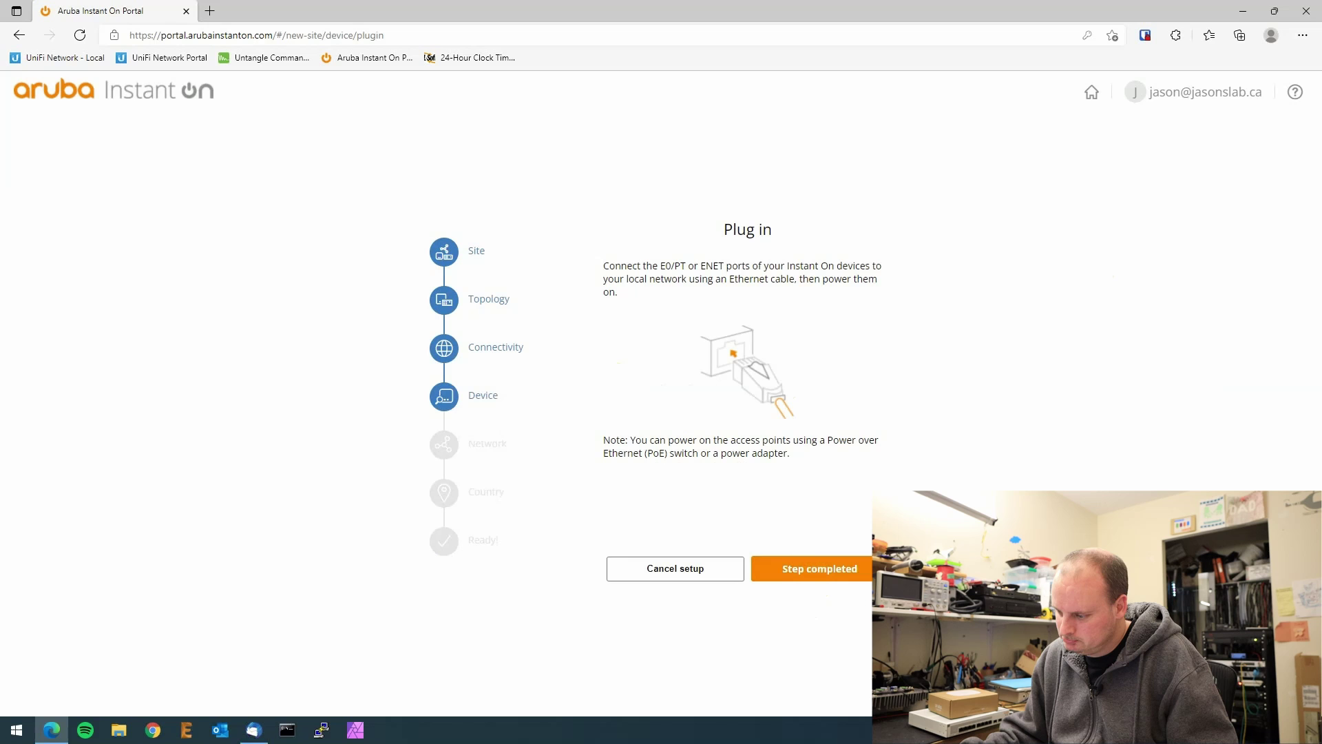
- Connect the PC to a different Wi-Fi network from the Windows network list
click(1233, 730)
click(1122, 357)
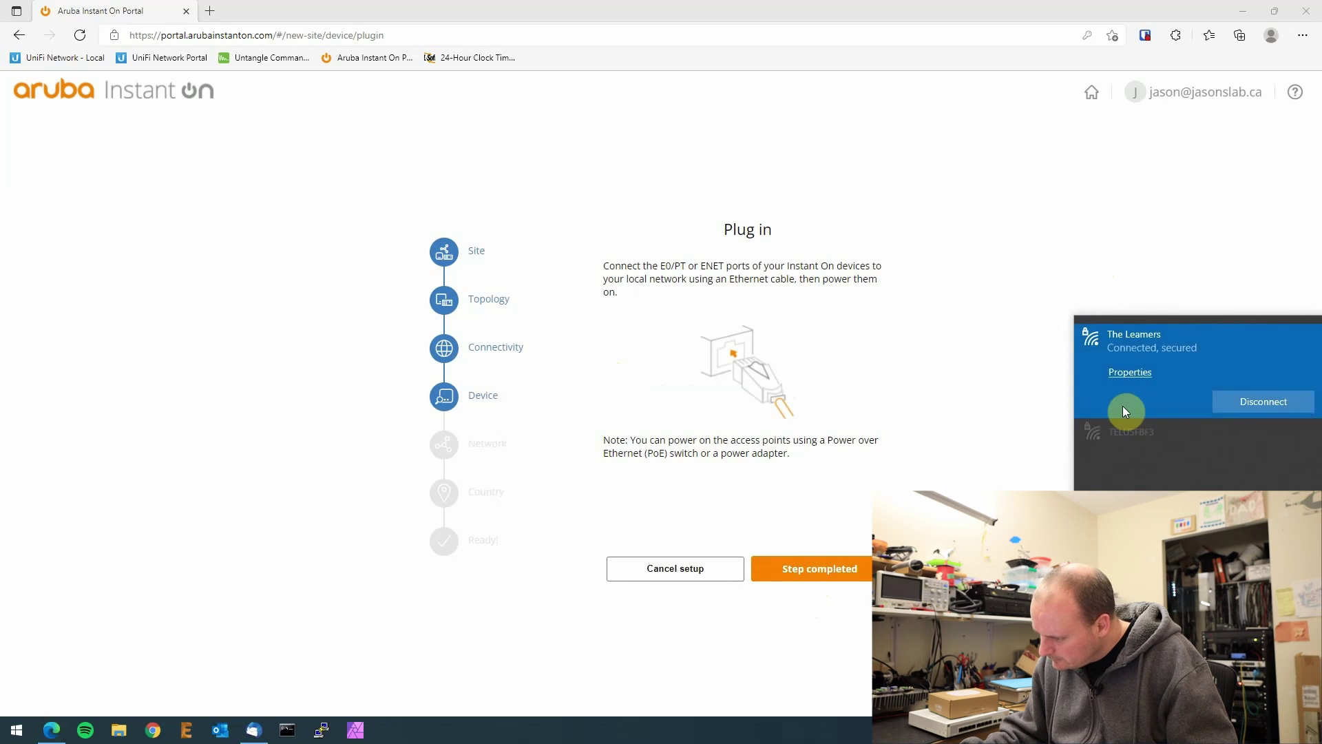
click(1121, 431)
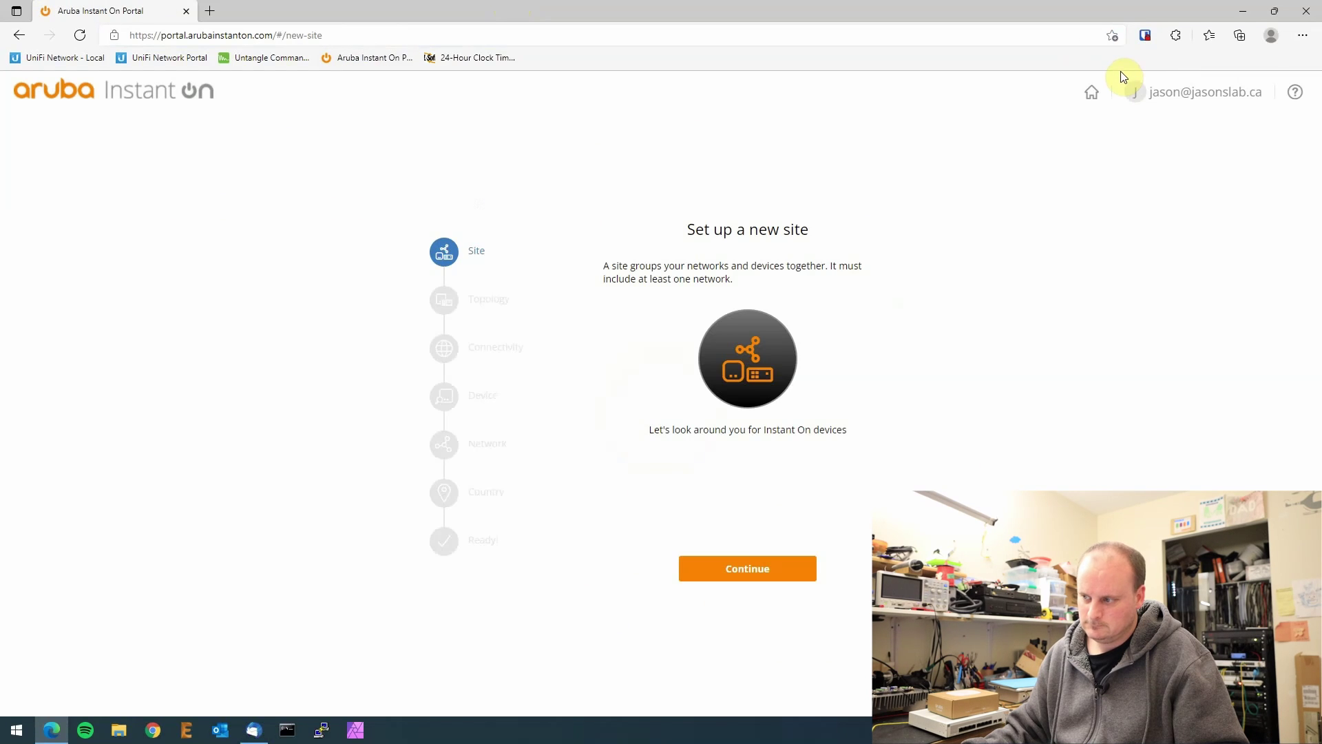
click(744, 571)
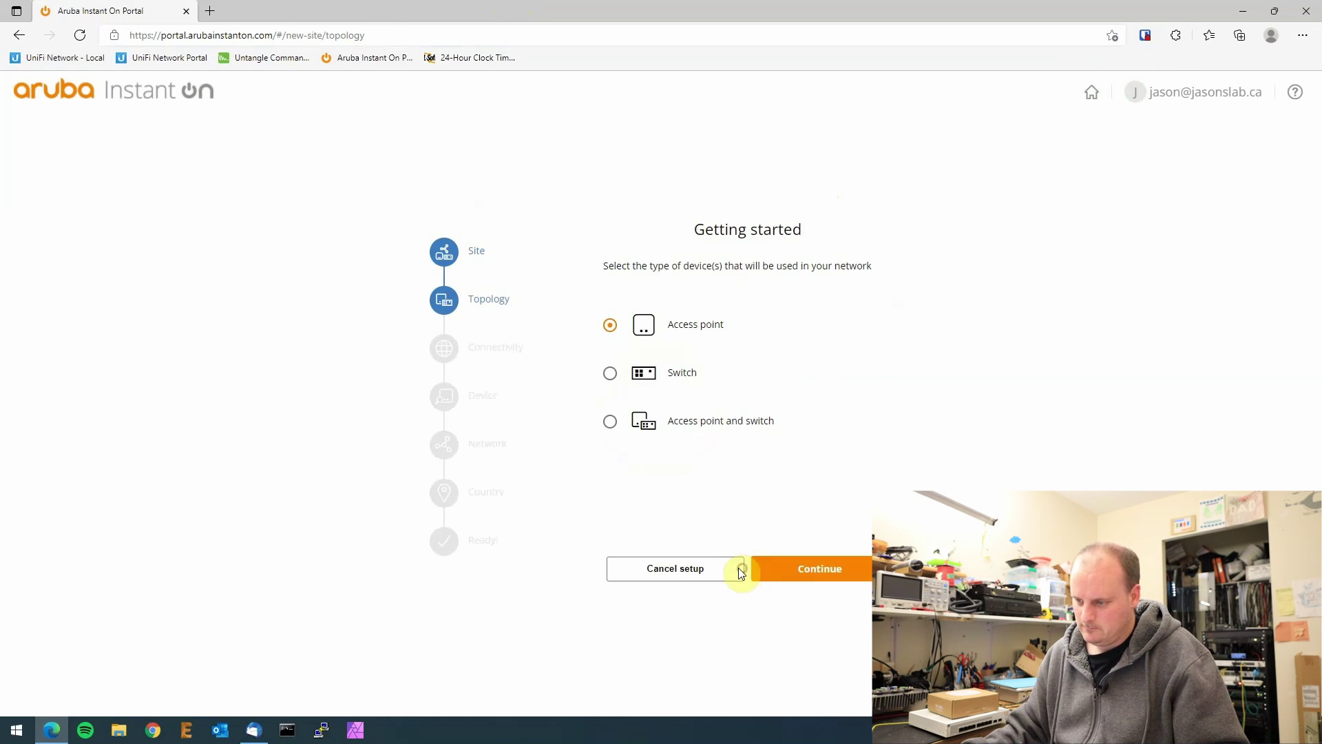
click(829, 571)
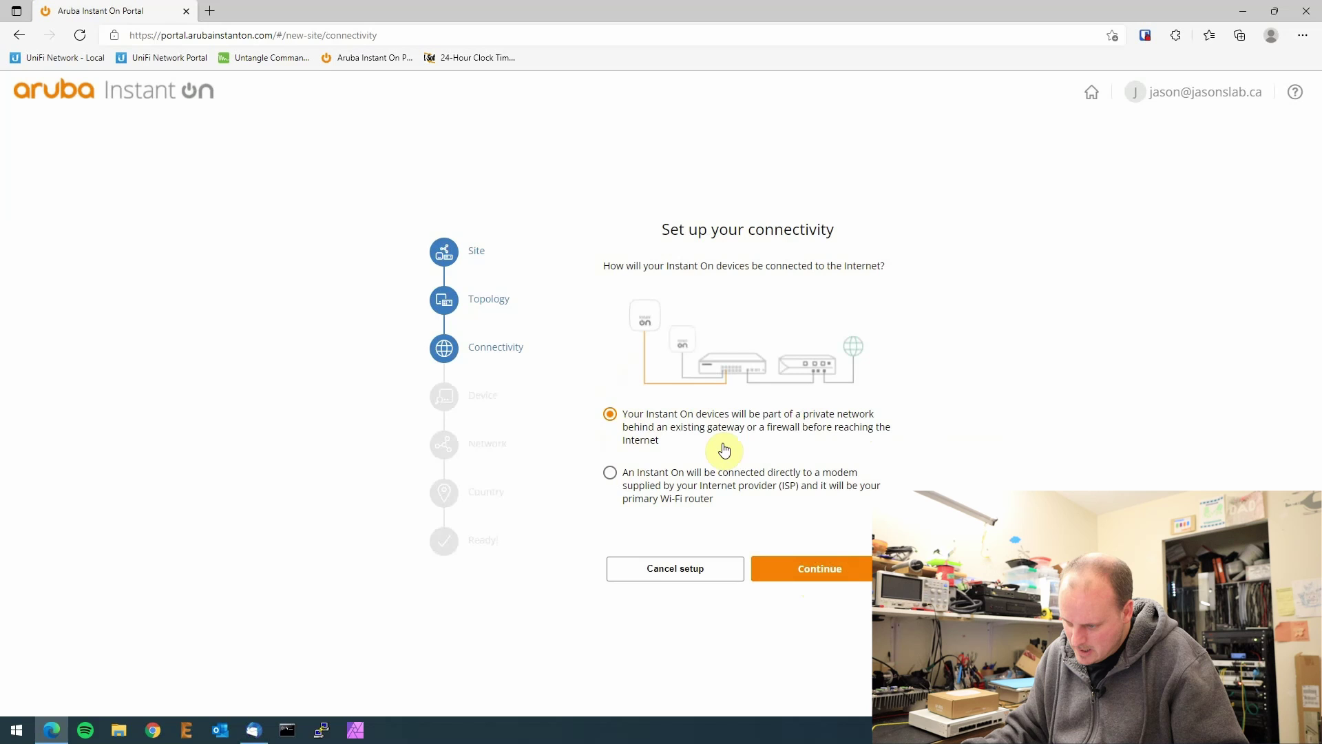
click(819, 569)
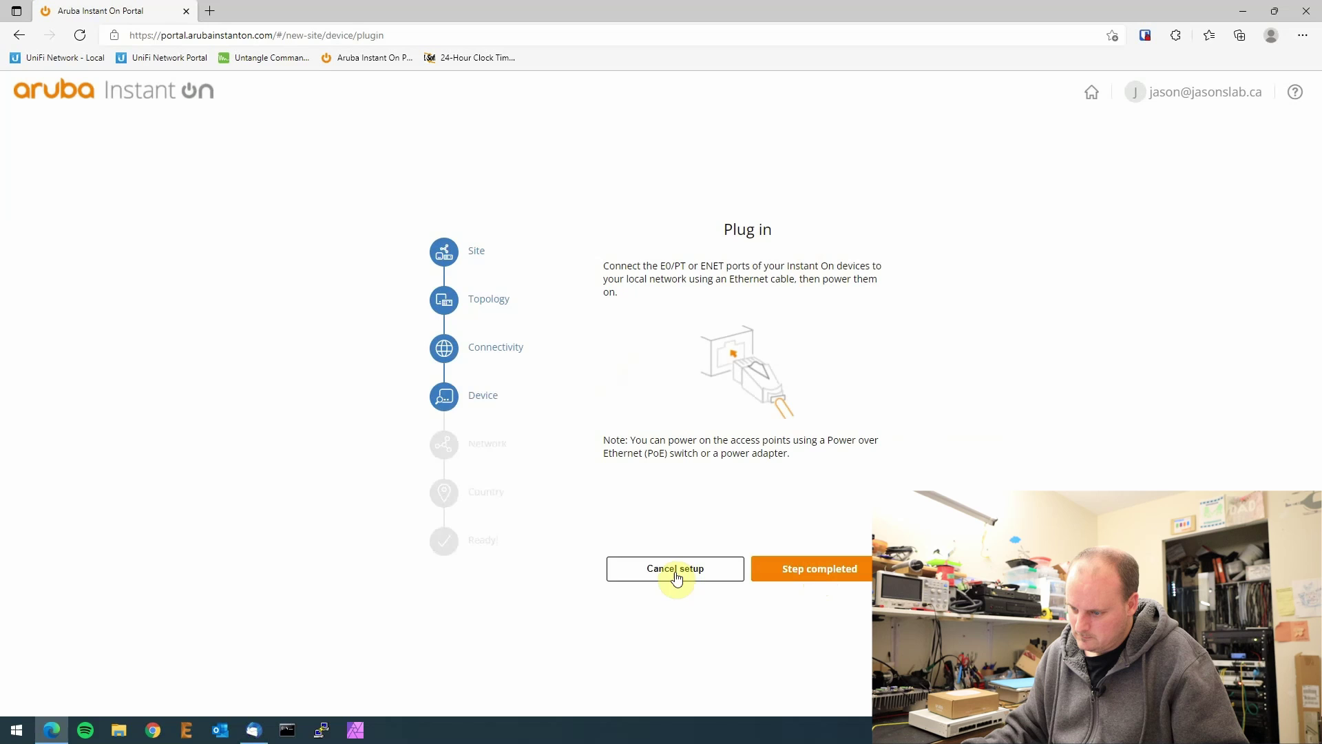
click(825, 571)
click(811, 570)
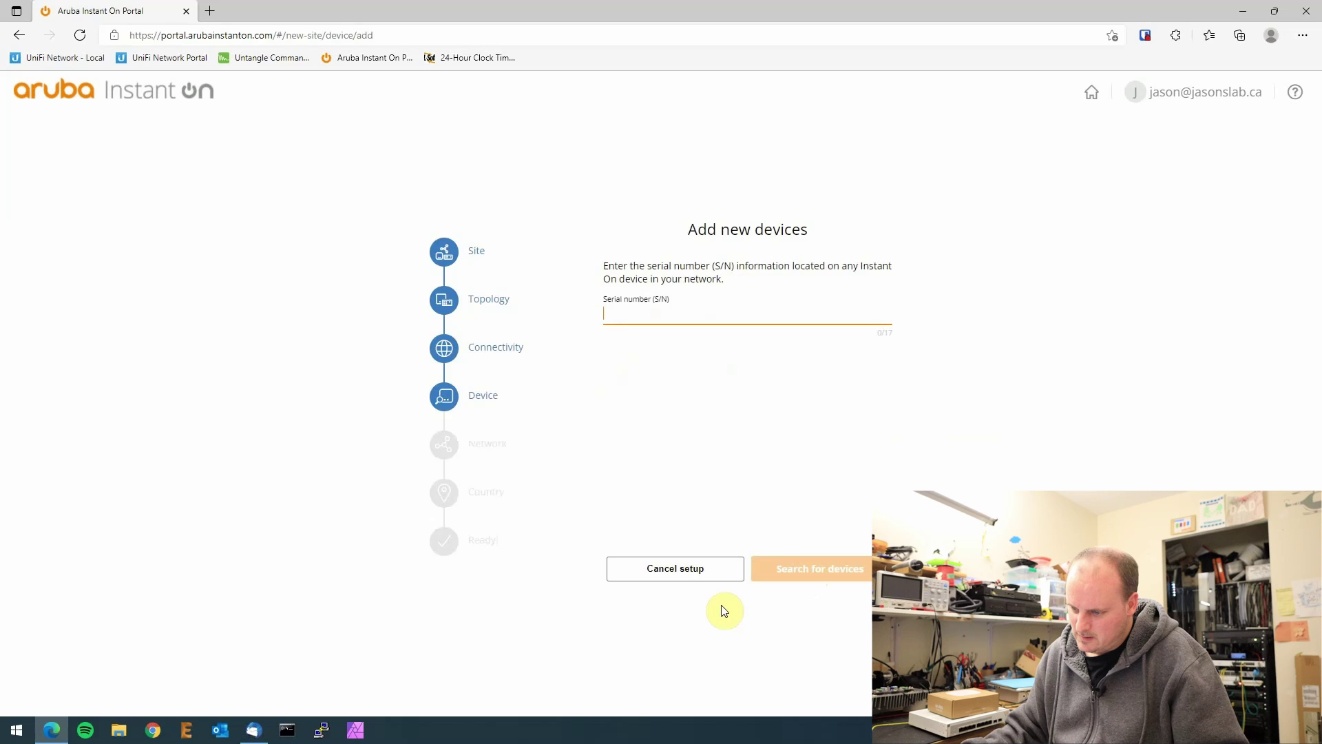
click(696, 567)
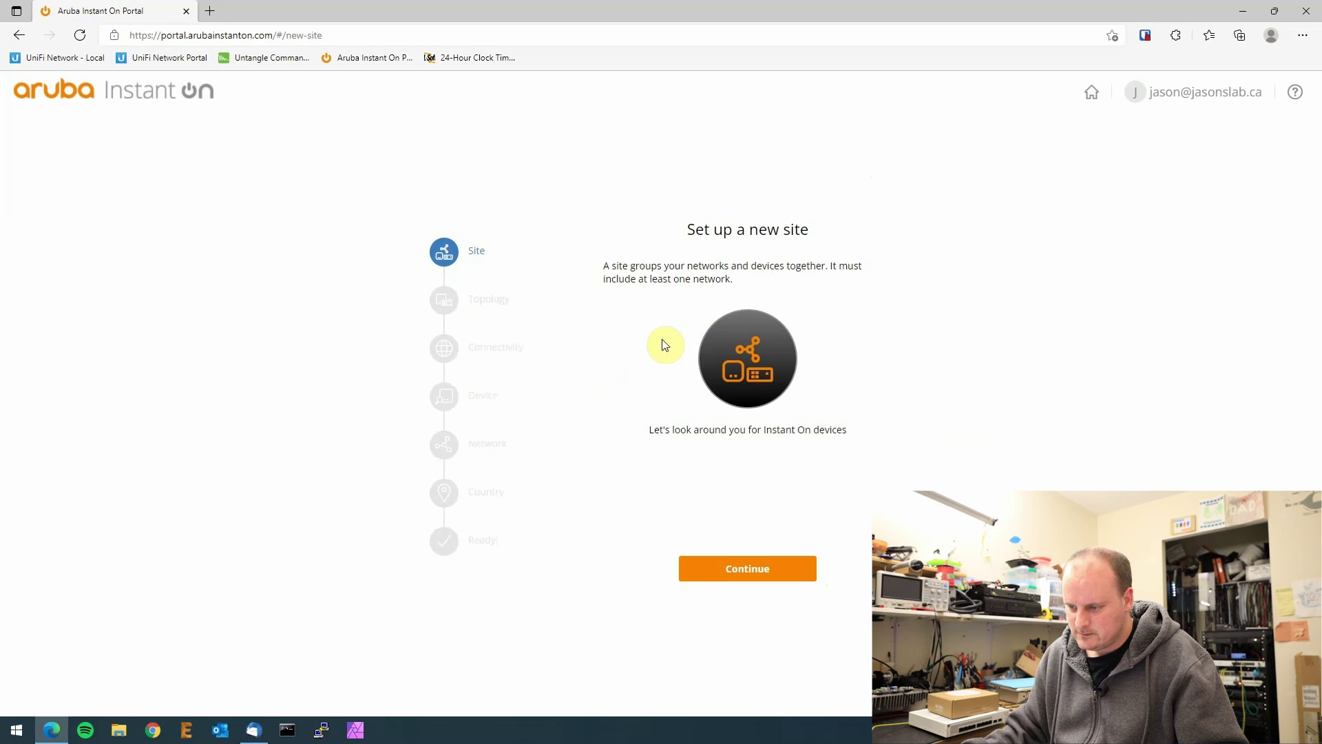
- Choose a switch-only network, advance to the plug-in step, then cancel back to the start
click(748, 576)
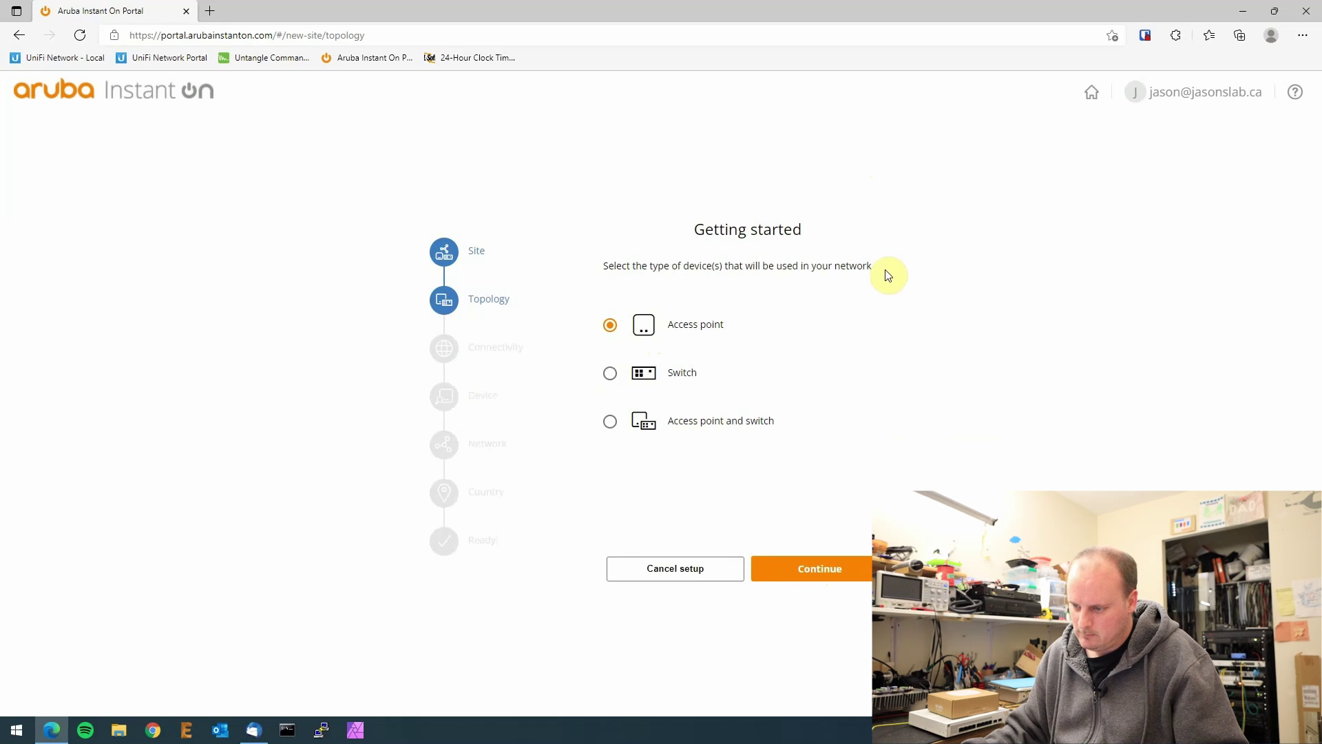
click(611, 376)
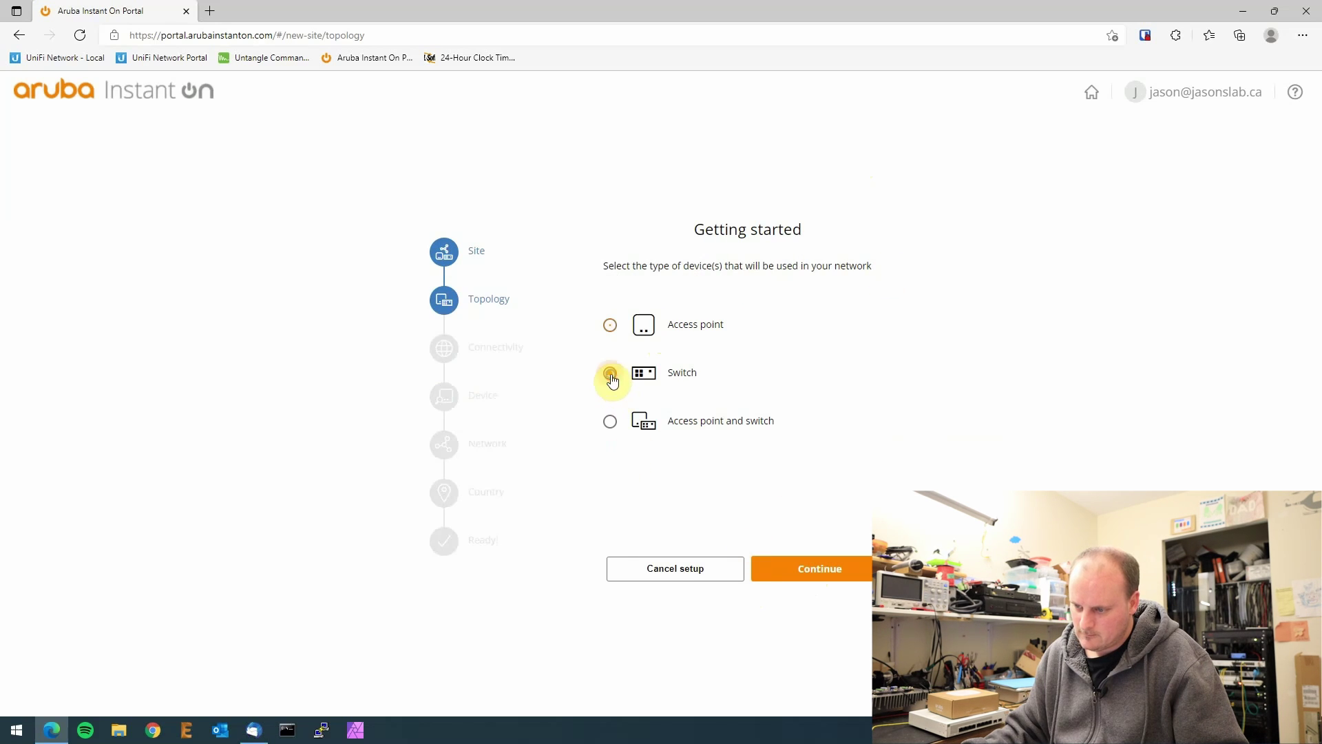
click(823, 569)
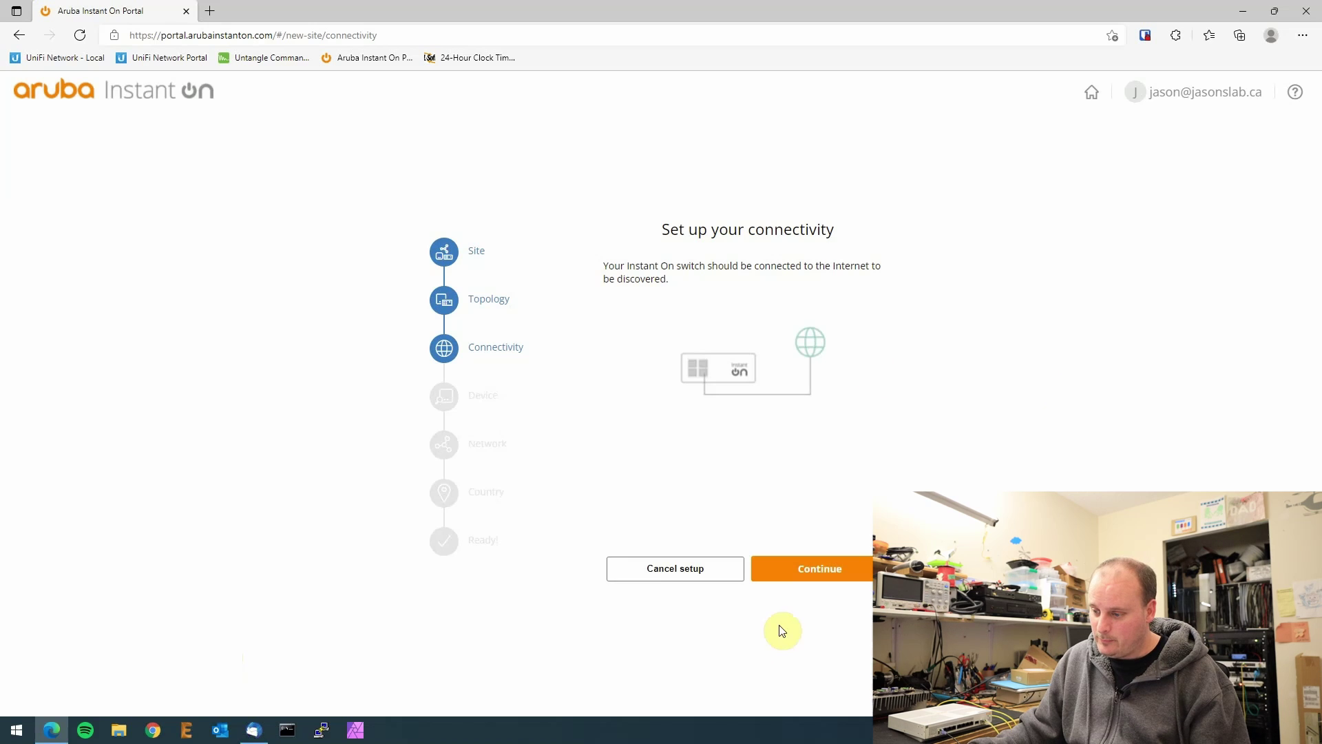
click(818, 574)
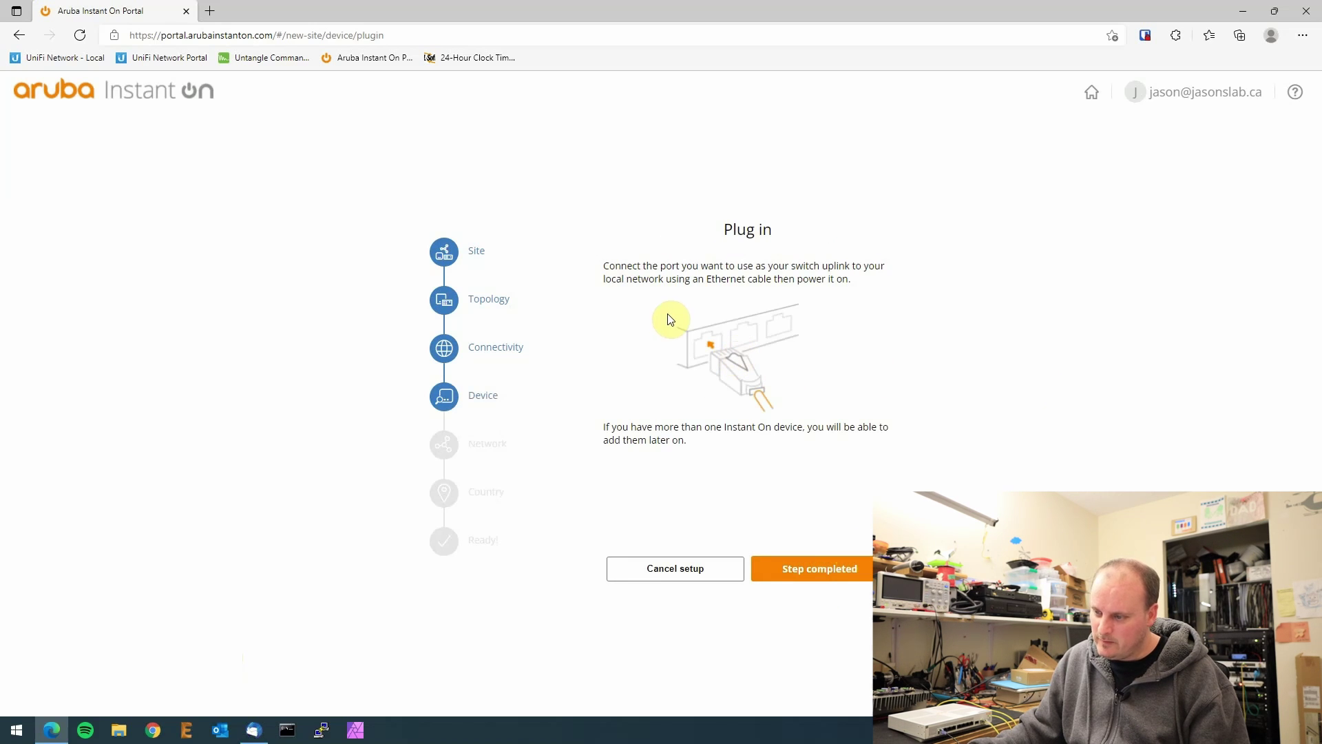
click(623, 576)
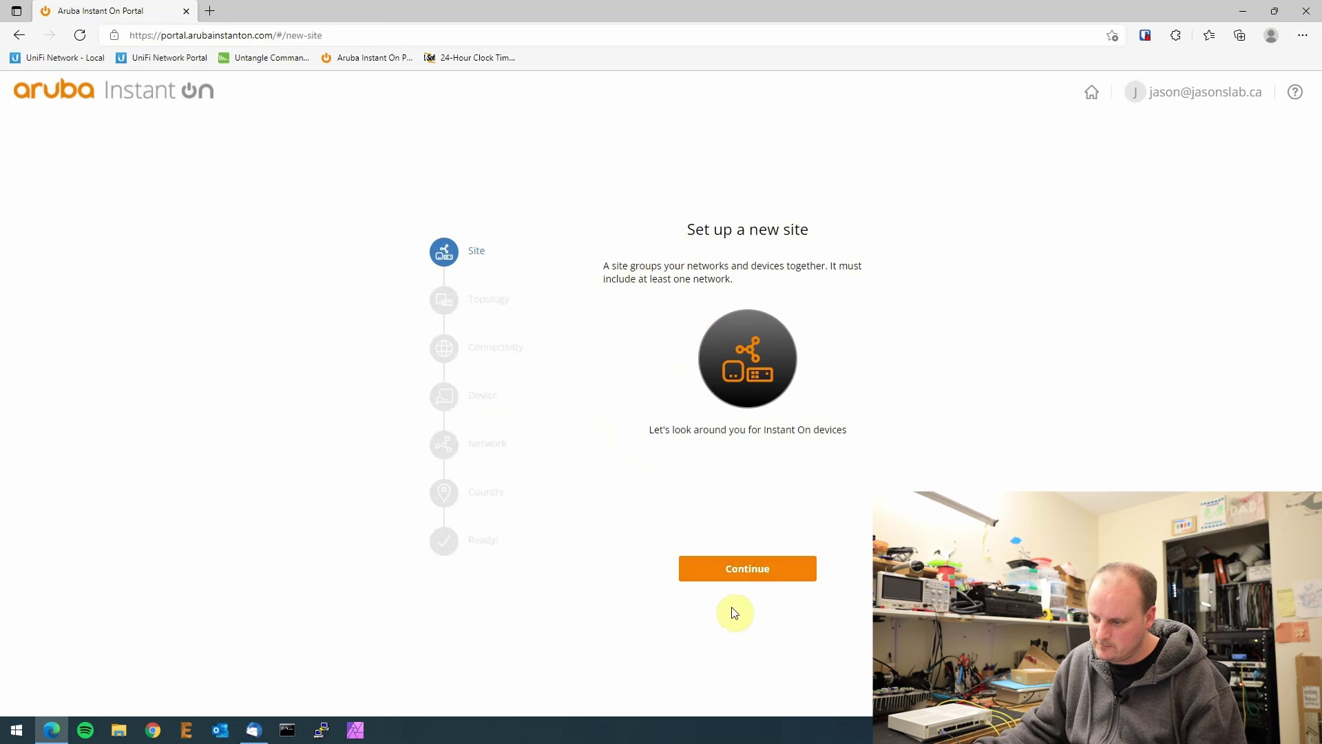
- Restart setup with Switch selected and advance through connectivity and plug-in to Stand by
click(741, 571)
click(630, 380)
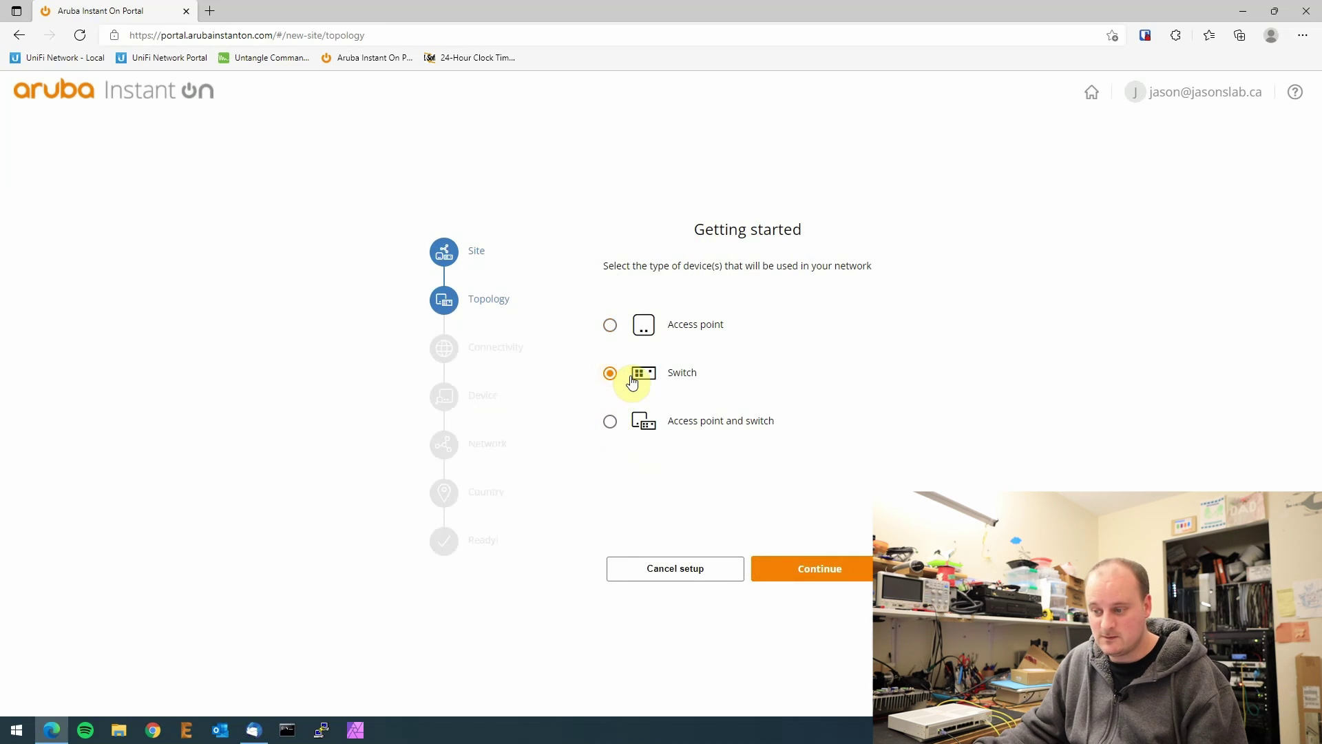
click(813, 568)
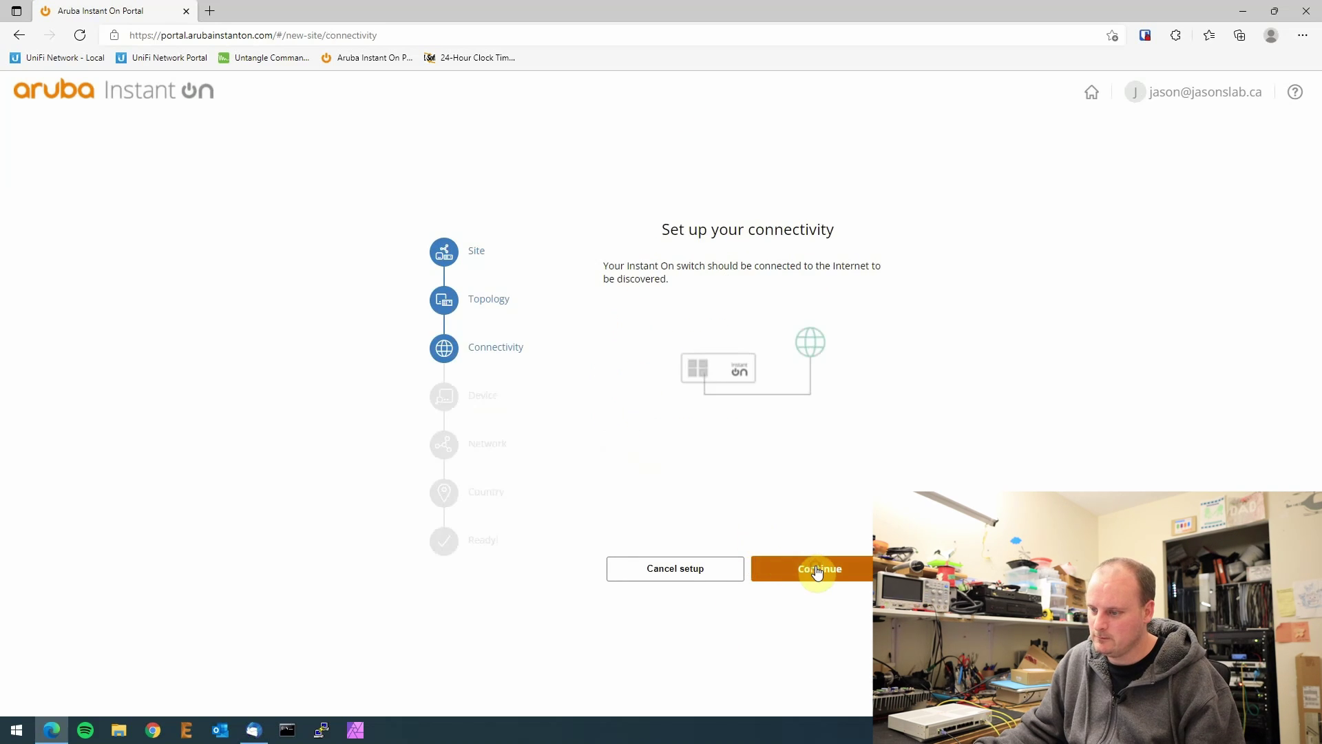
click(818, 571)
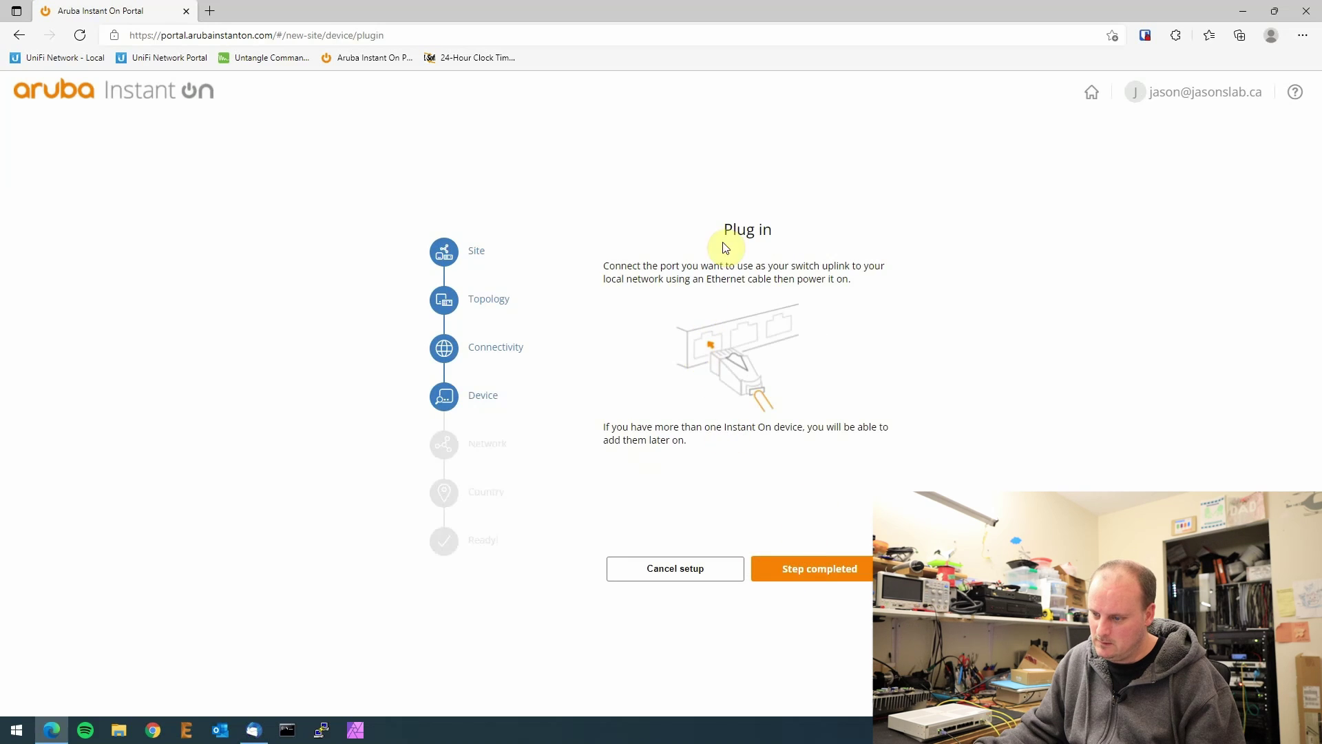
click(814, 573)
- Enter the switch's serial number and search twice until the 1930 8G PoE switch is found
click(813, 572)
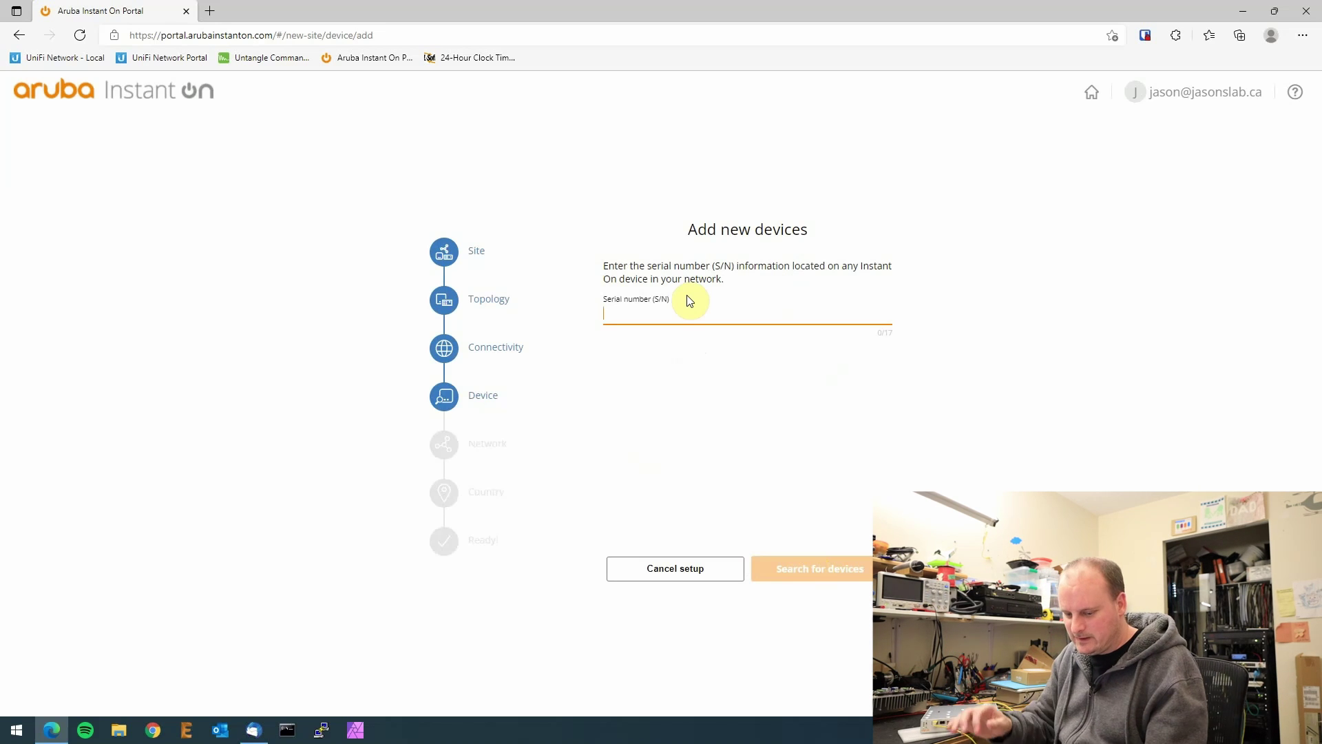
text(T)
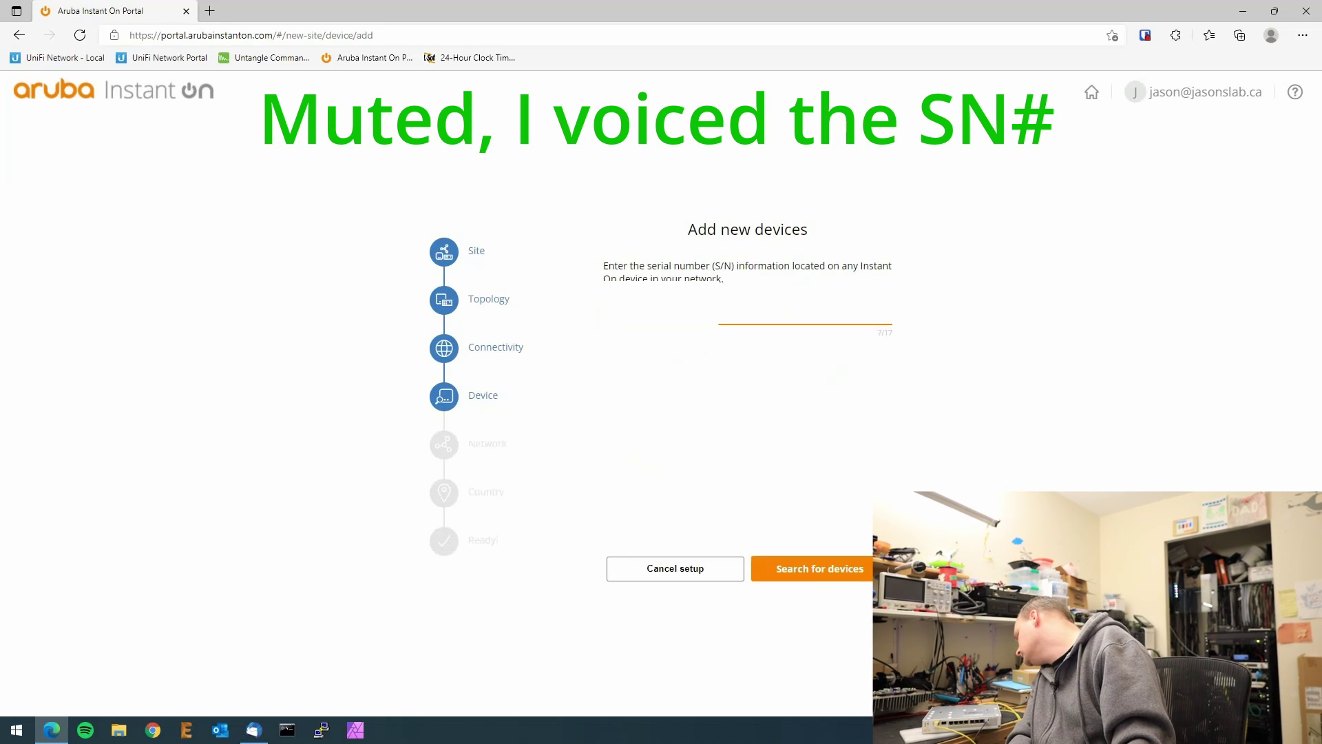
text(0)
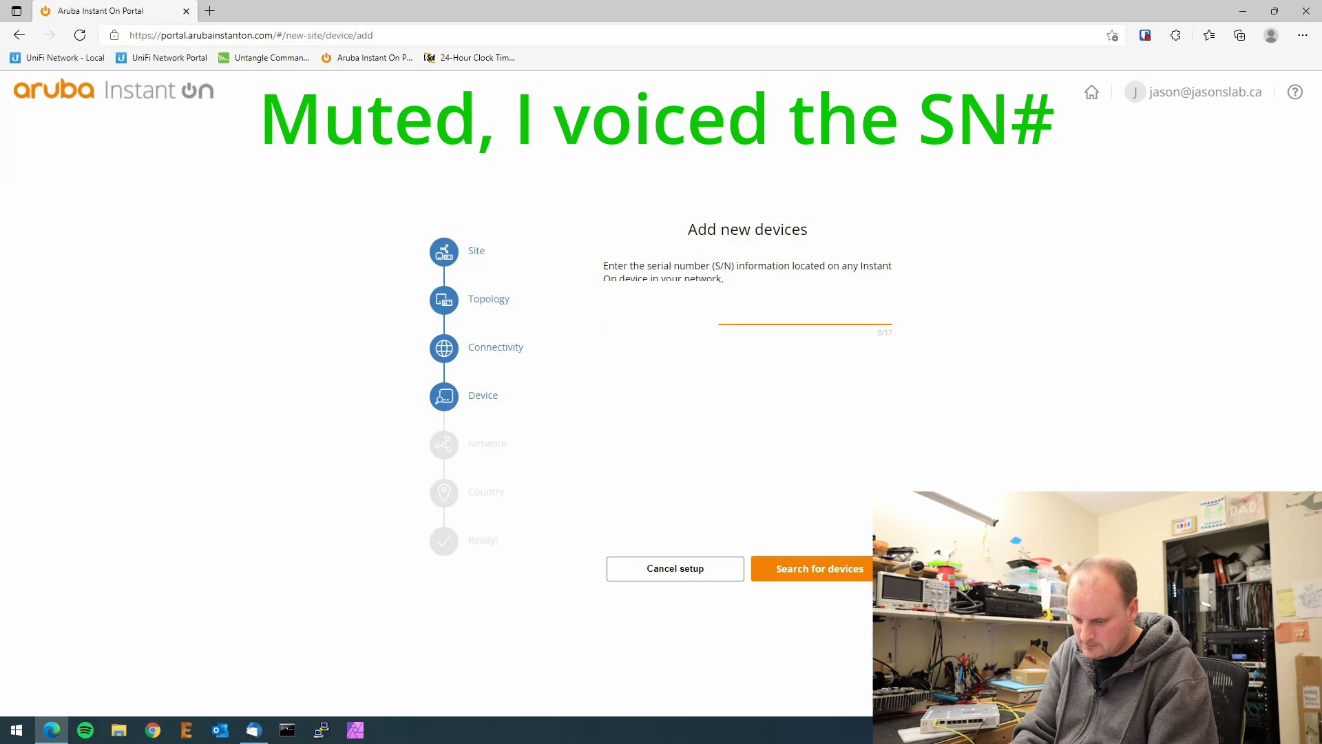
text(00)
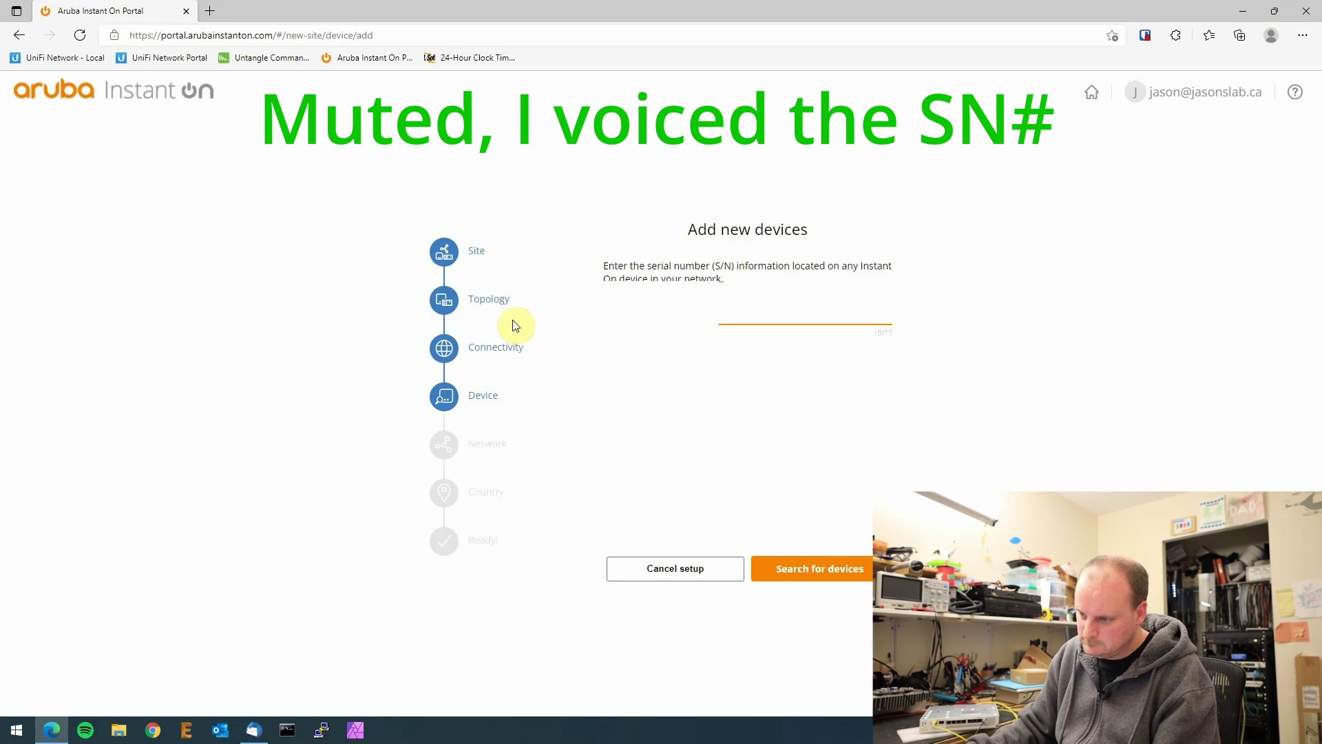
click(817, 570)
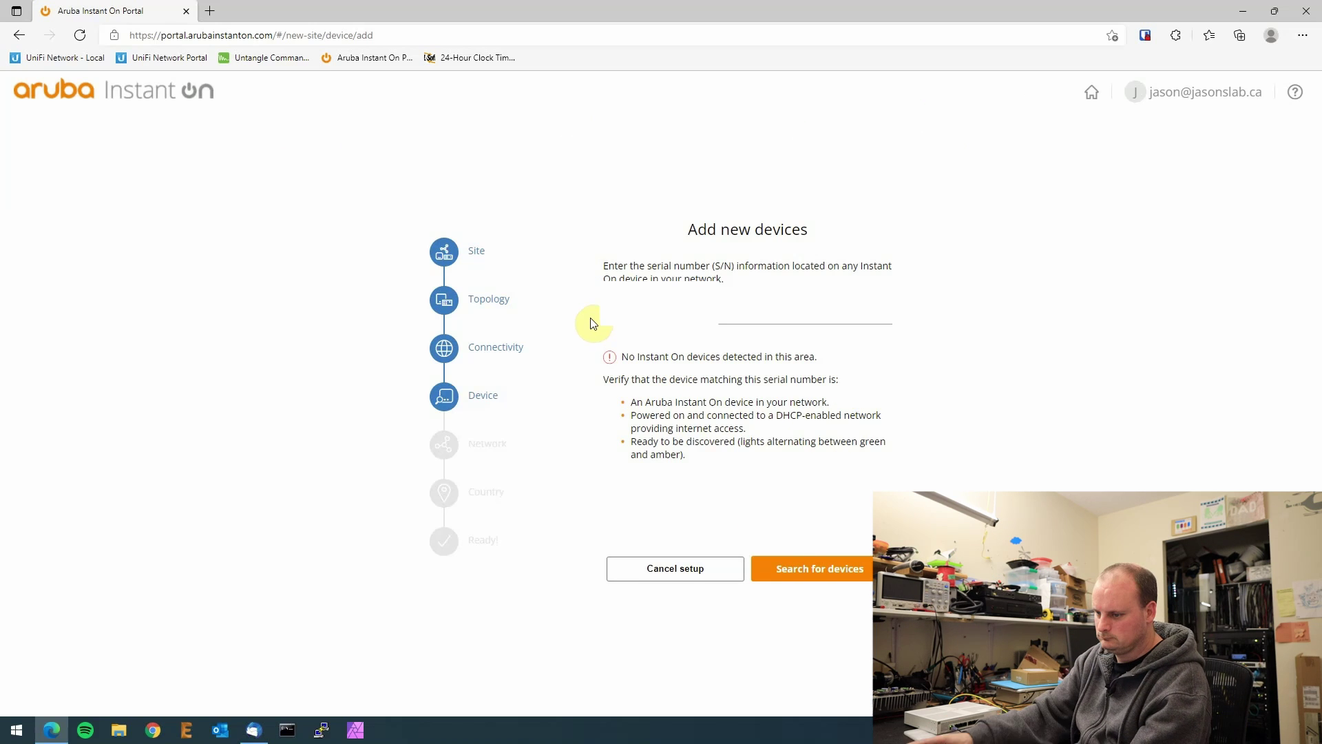
click(819, 570)
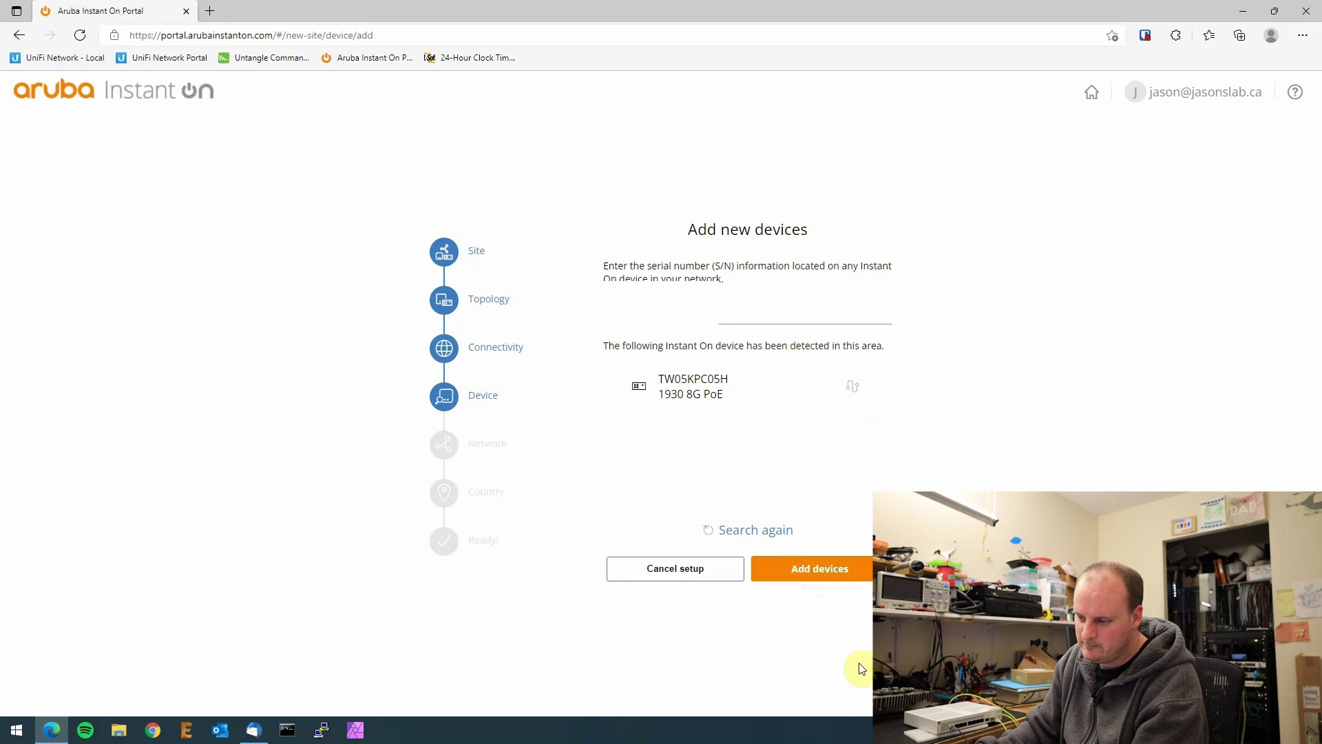
- Add the detected 1930 switch and name the network 'Jason's Lab'
click(826, 575)
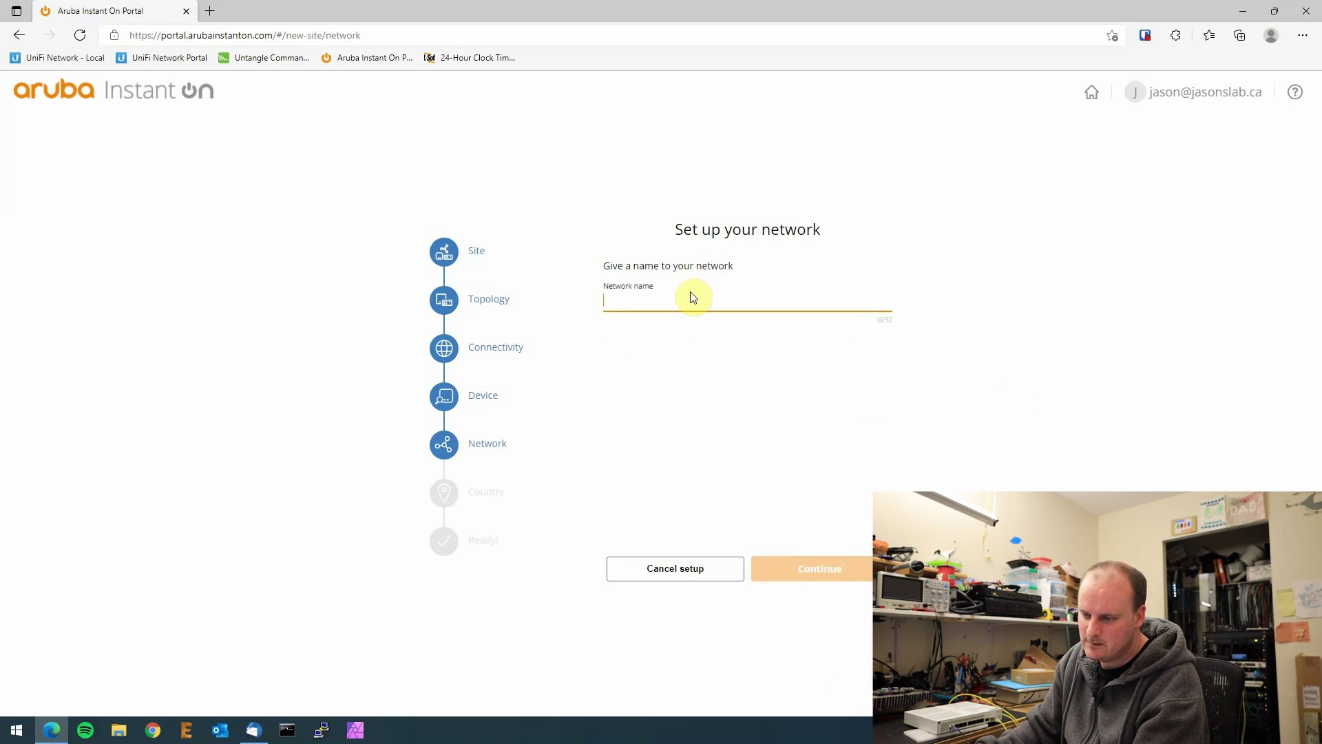
text(Jason)
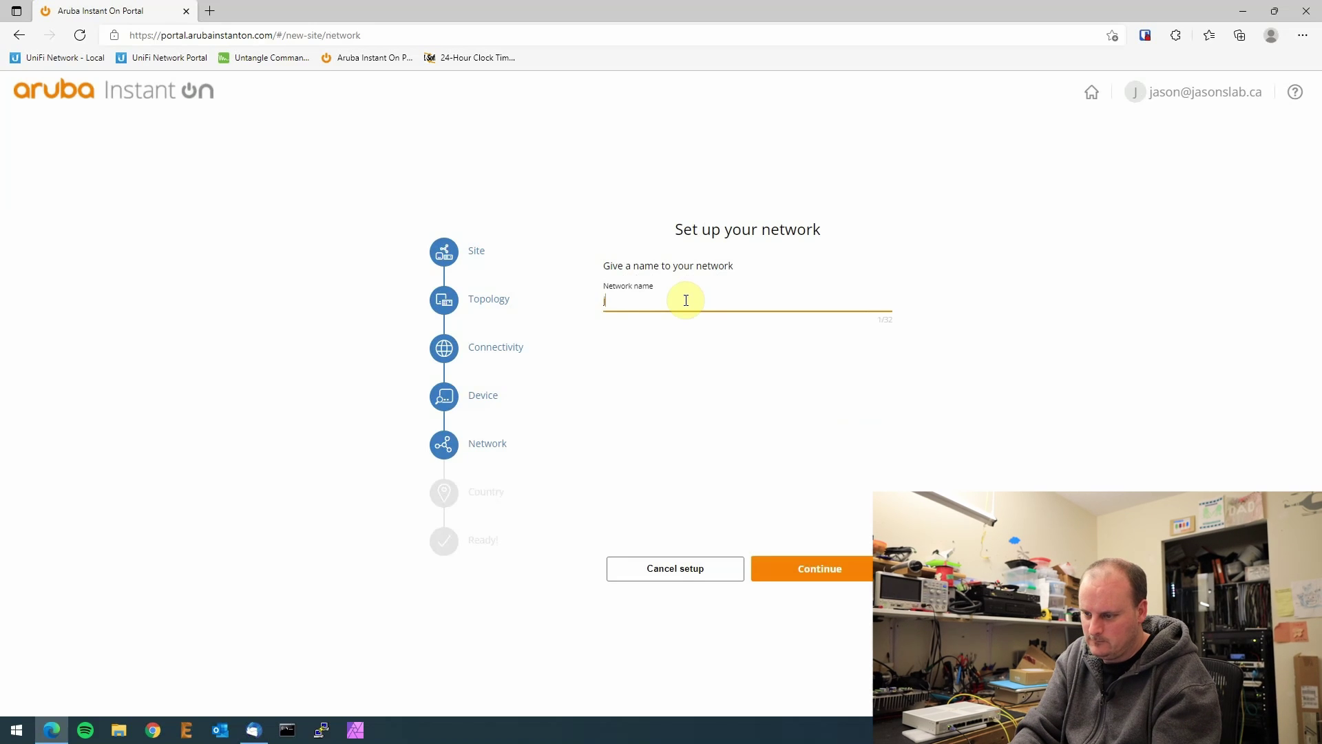
key(BackSpace)
key(BackSpace)
key(BackSpace)
key(BackSpace)
key(BackSpace)
text(Jason's Lab)
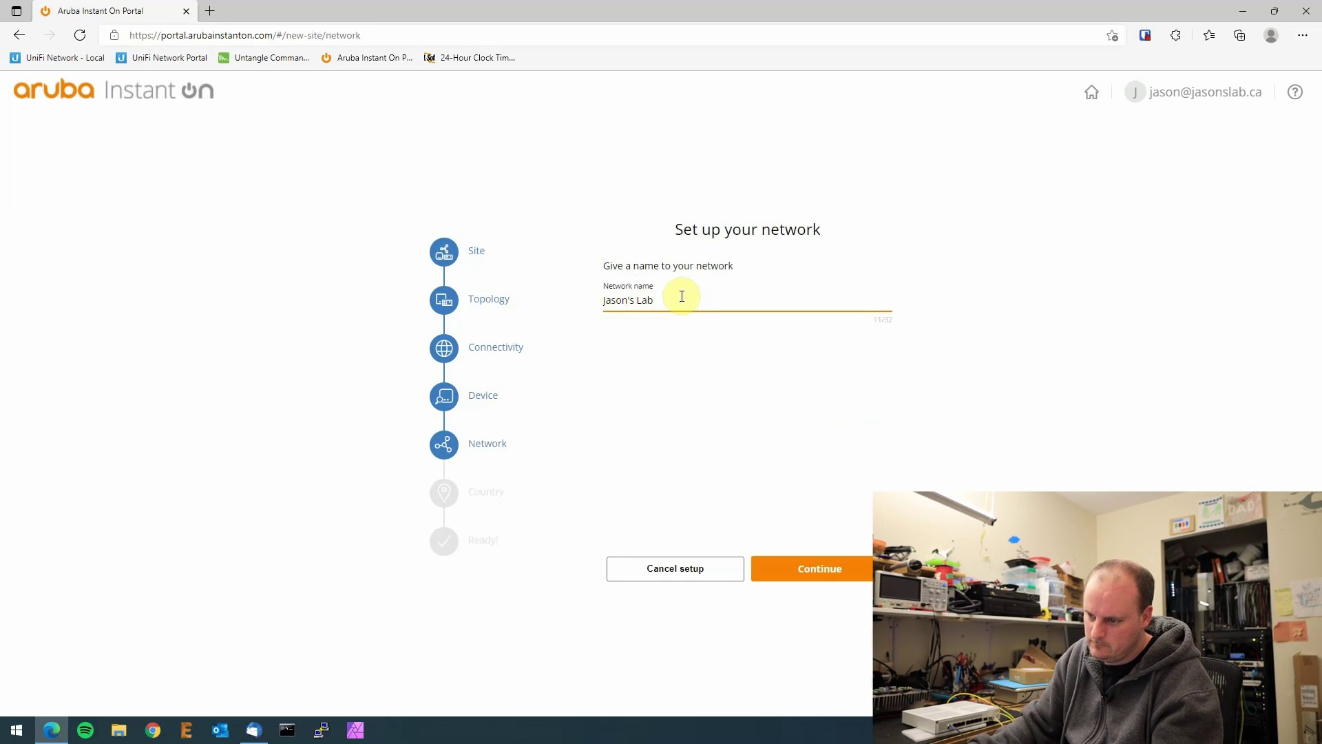
click(813, 570)
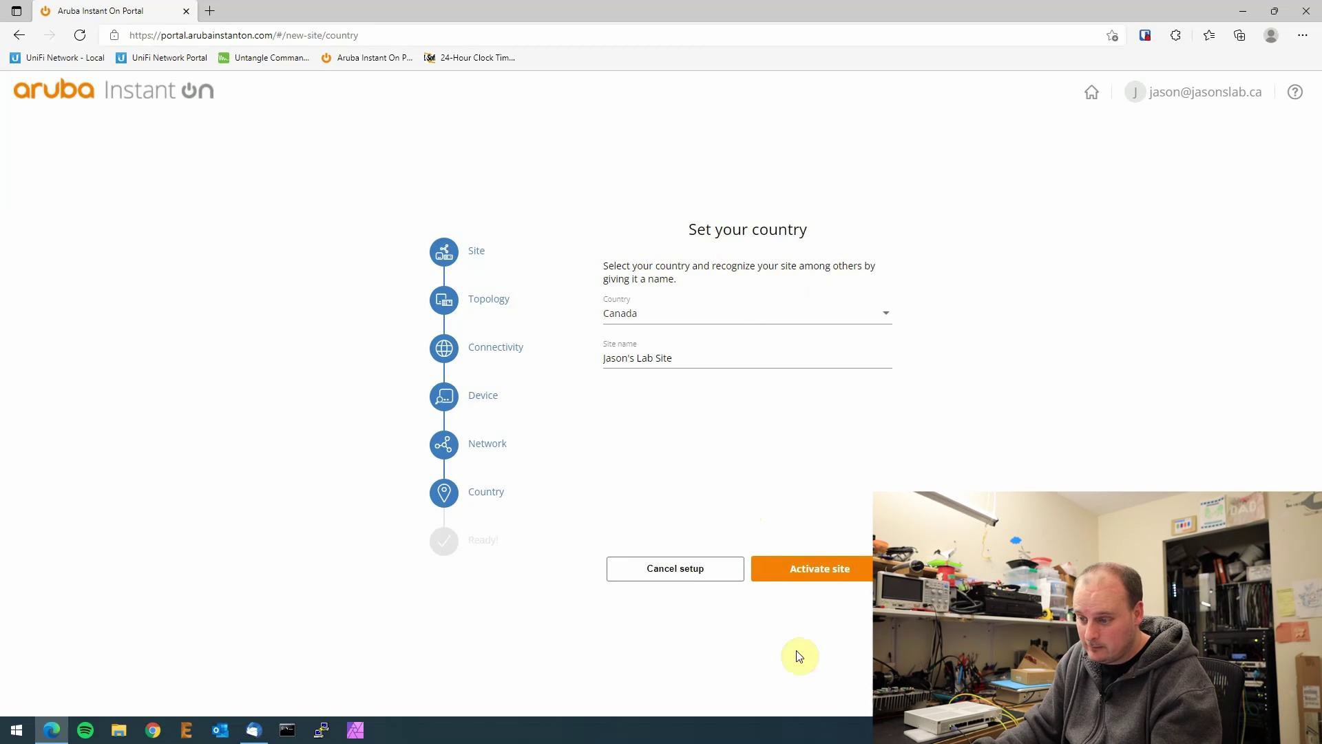
- Activate Jason's Lab Site in Canada and open the account menu
click(815, 570)
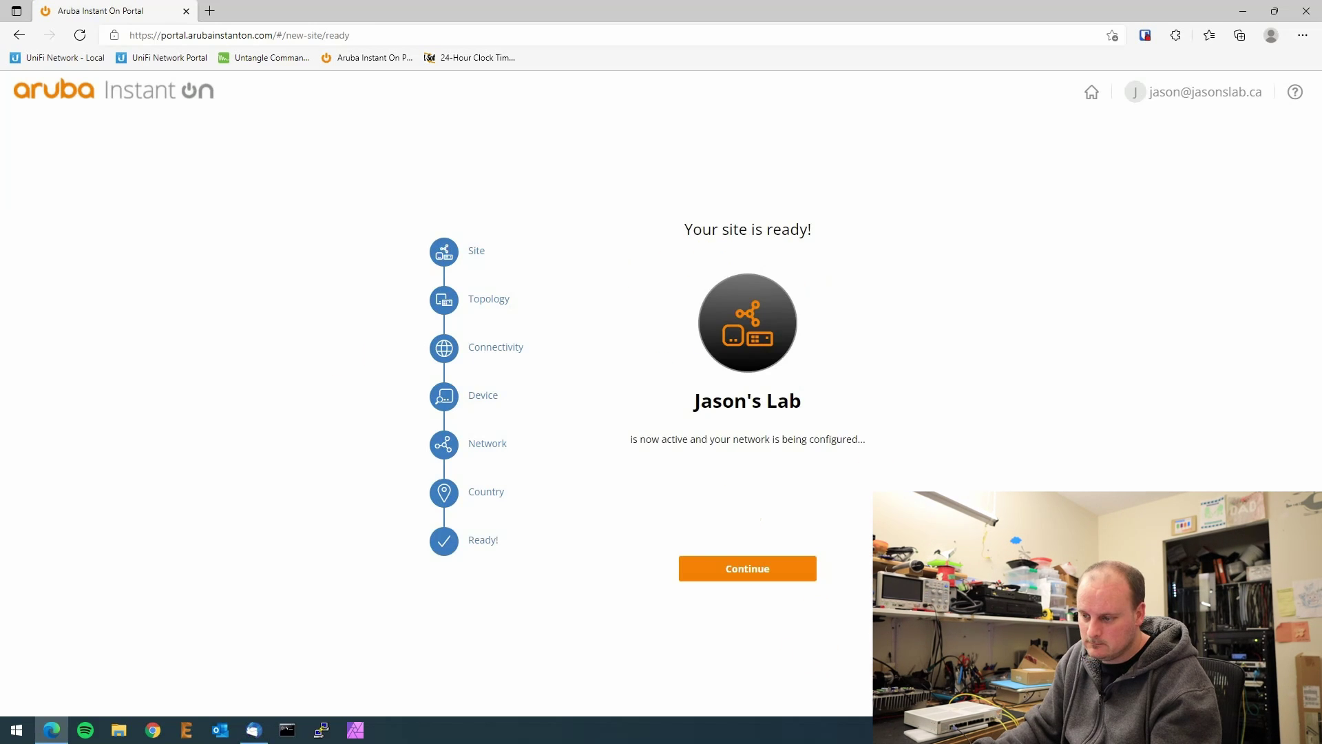
click(747, 576)
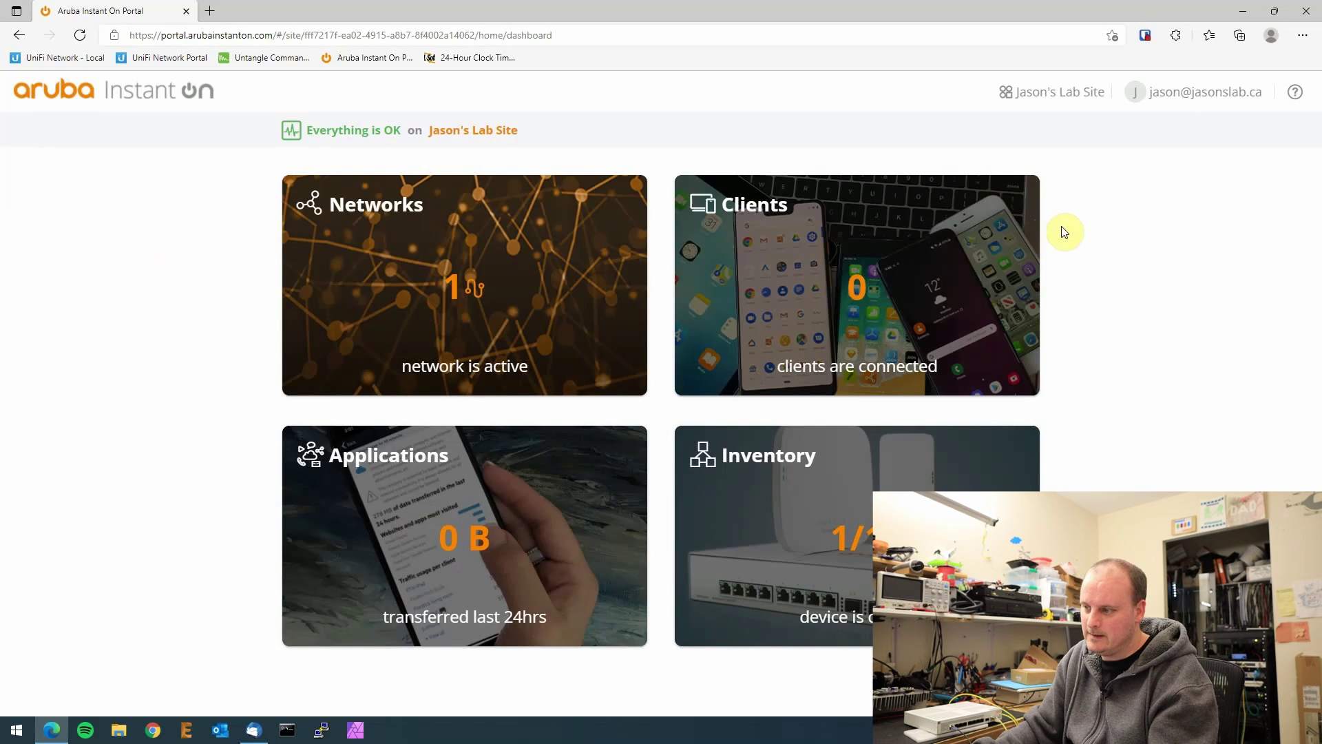
click(1183, 89)
- Open account management, start two-factor setup, and validate the account password
click(1217, 124)
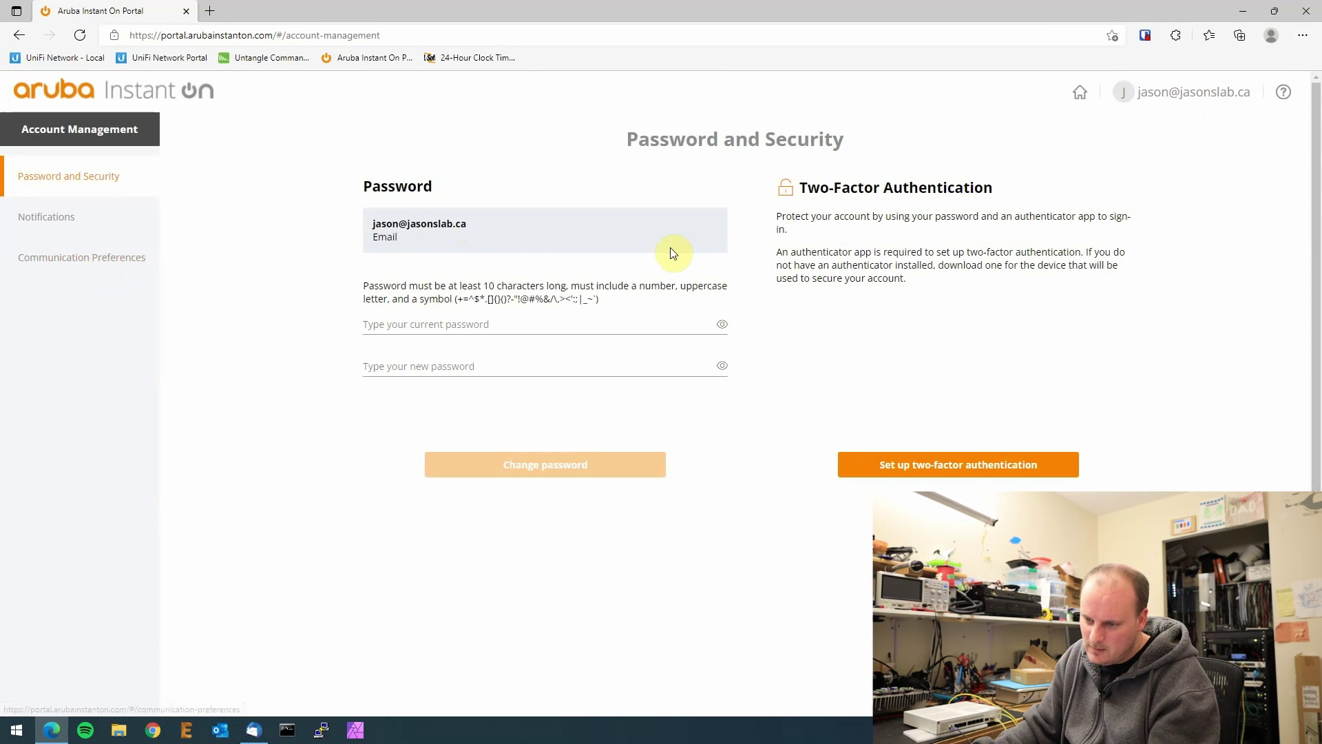
click(971, 467)
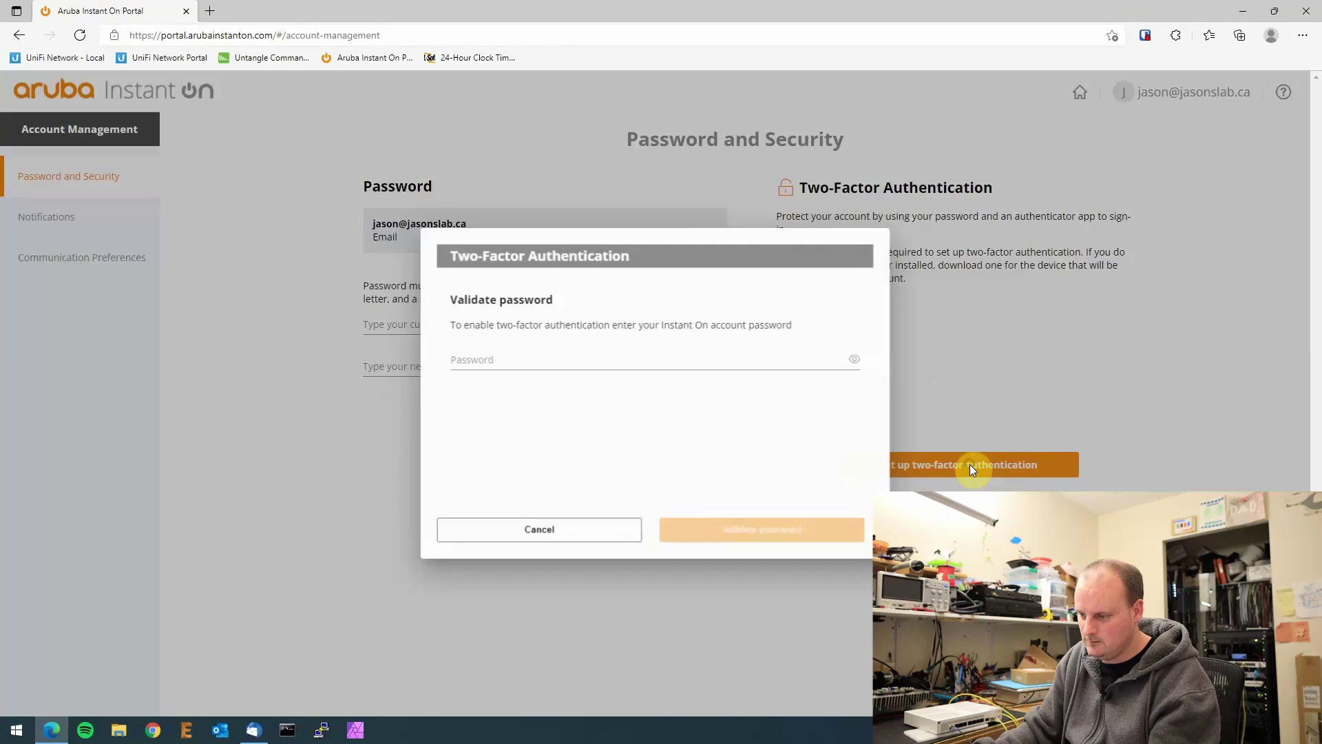
click(524, 358)
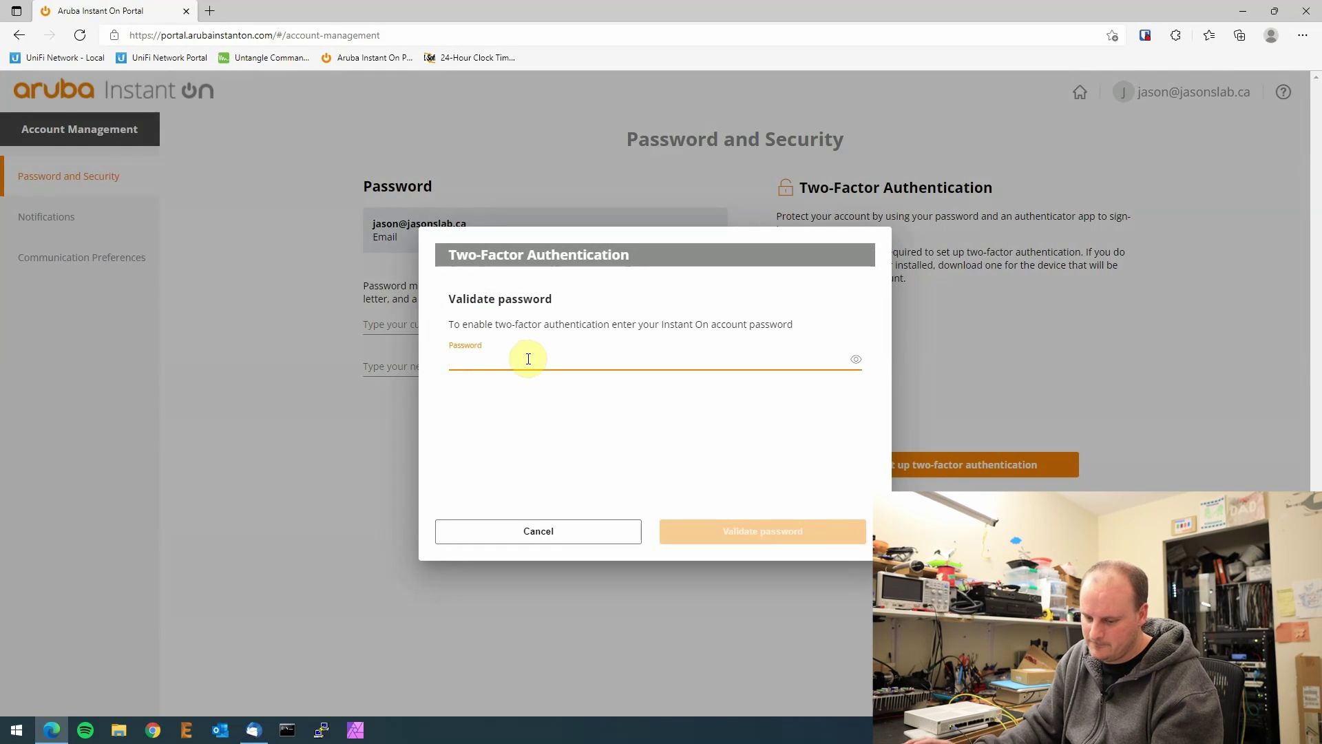
text(••••••••••••••)
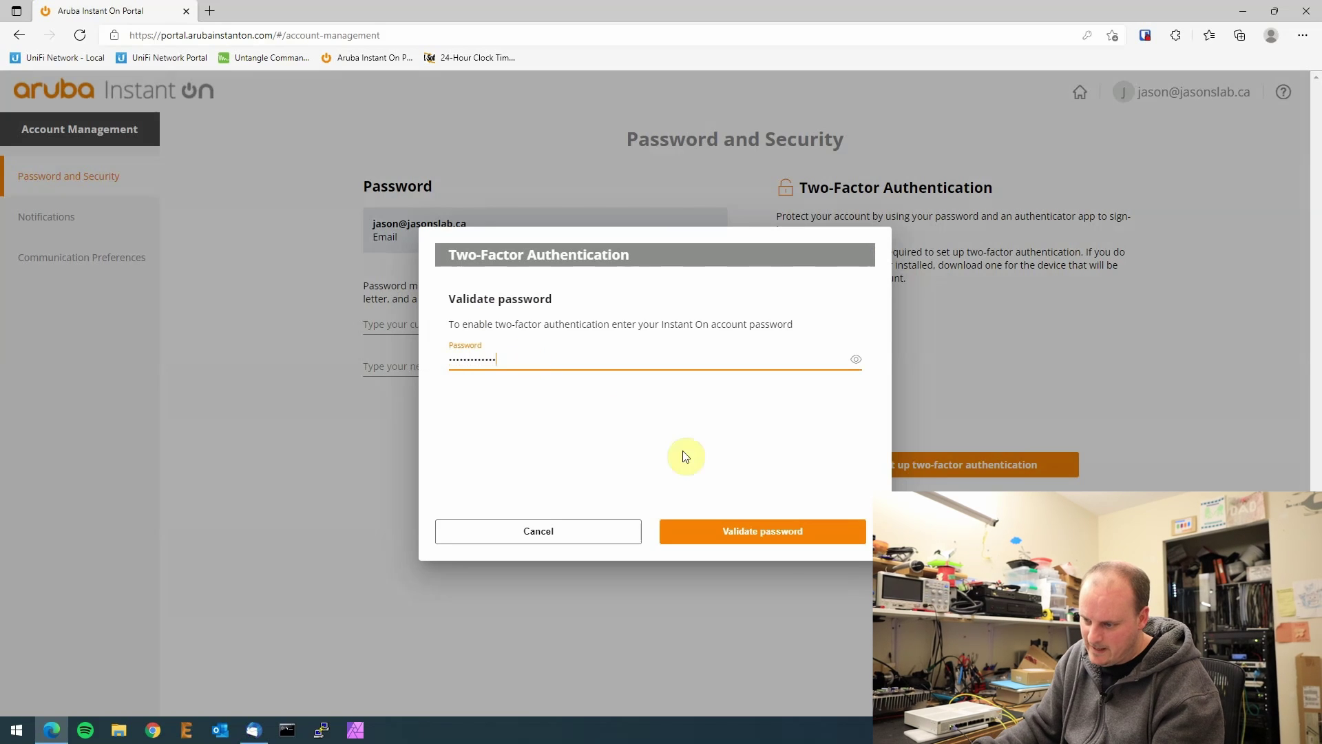
click(771, 534)
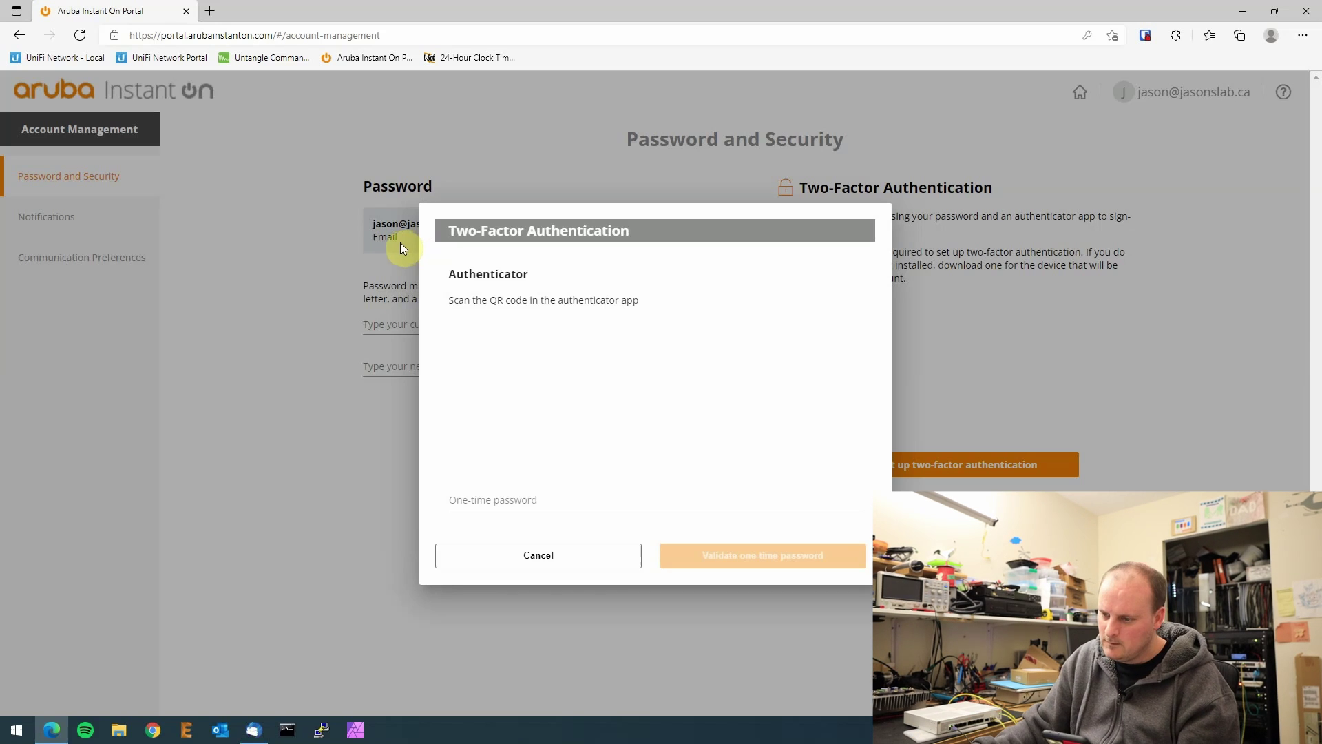
- Enter the authenticator's one-time code, retrying with a fresh code after it is rejected
click(515, 496)
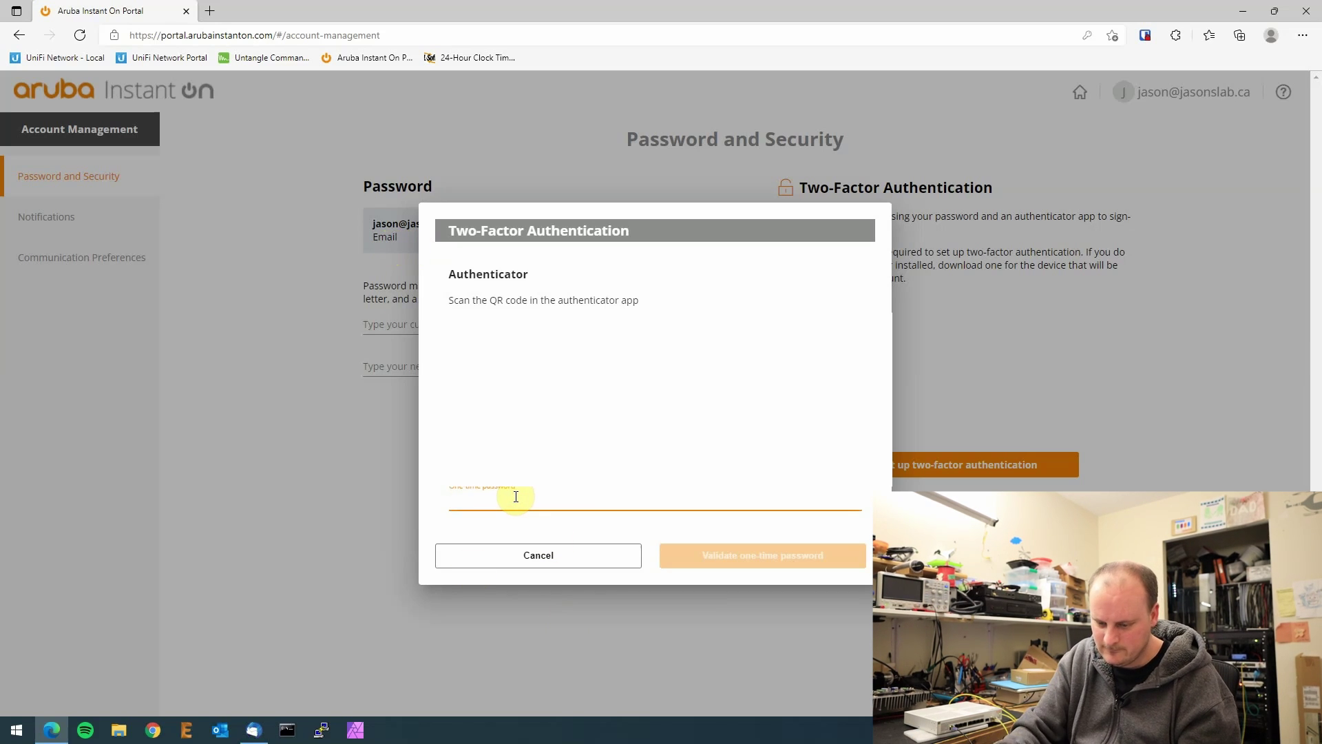
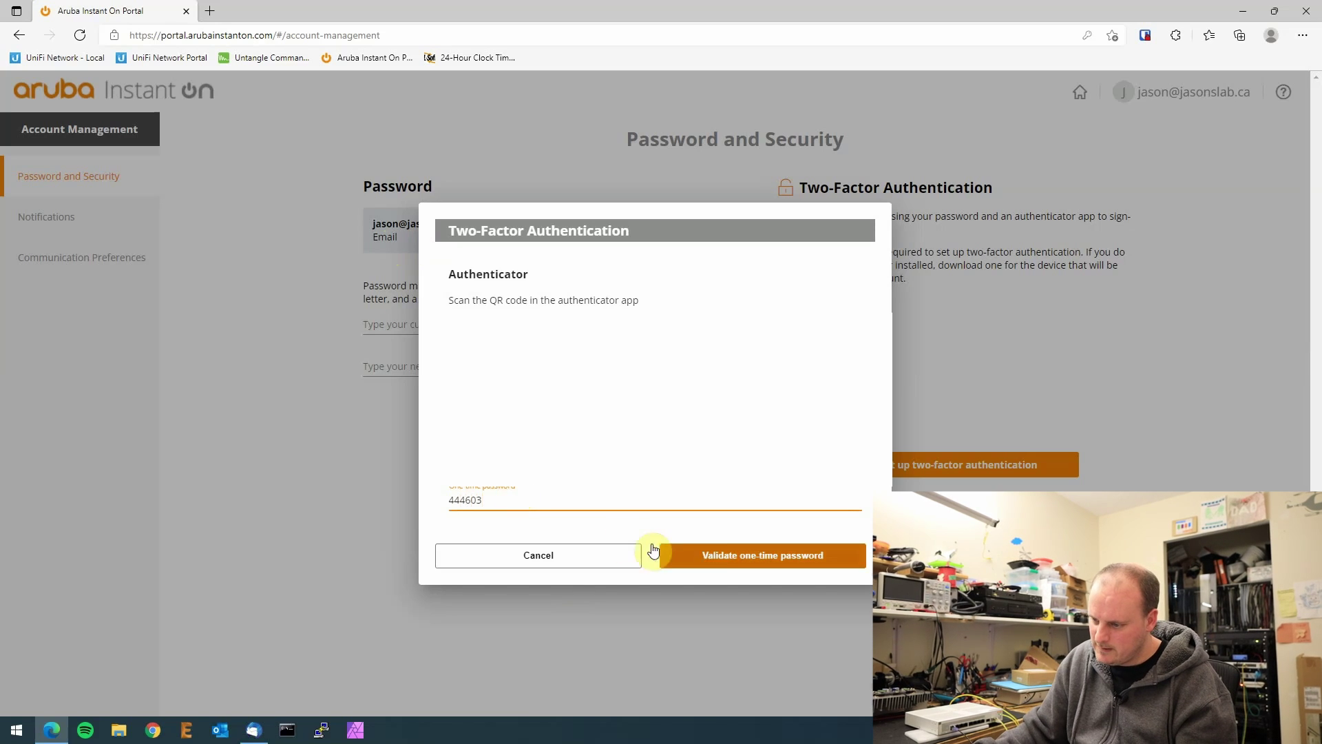
click(745, 558)
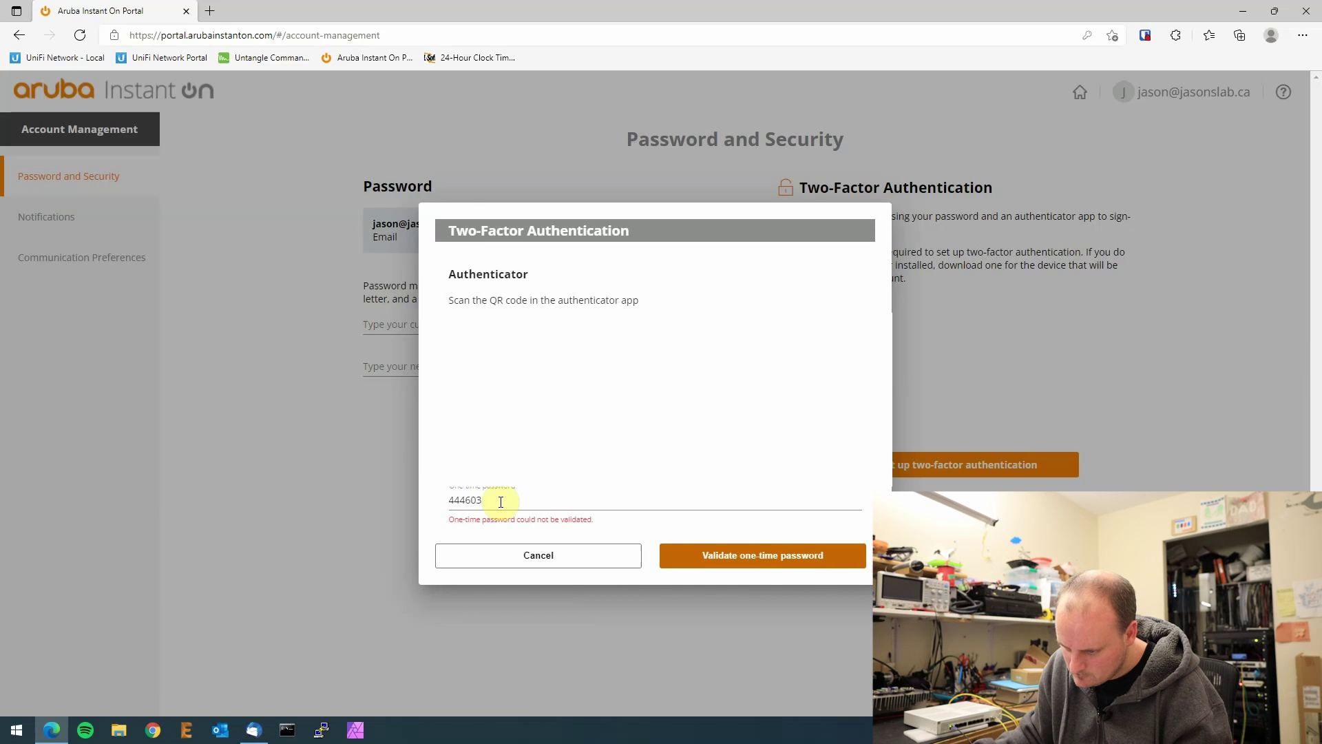
double_click(478, 499)
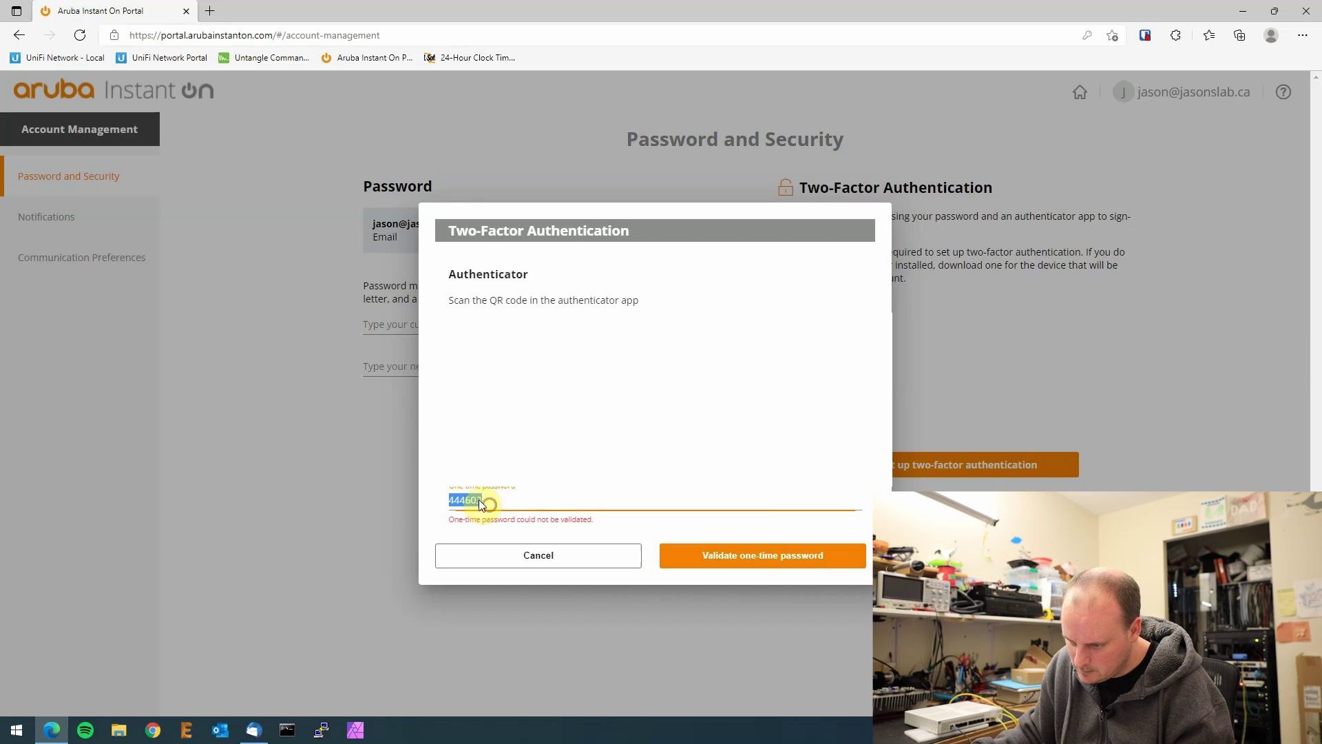
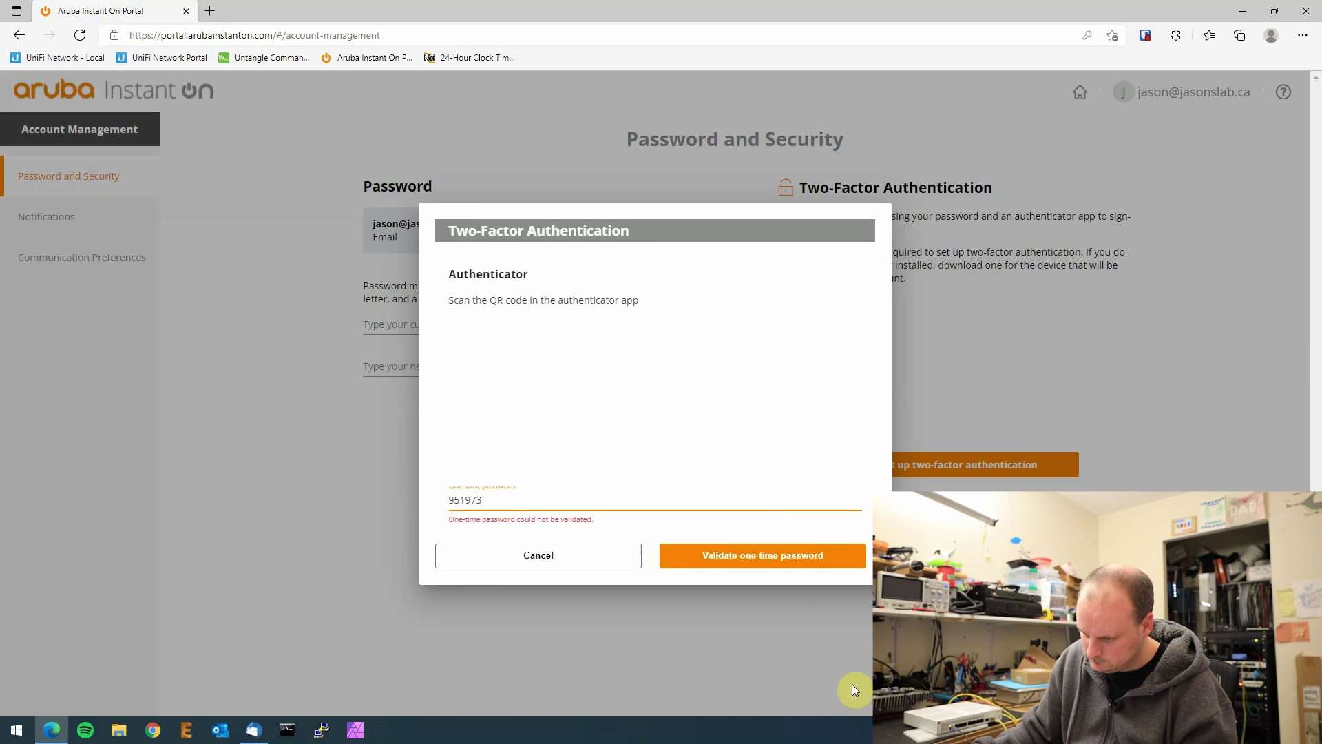
click(769, 561)
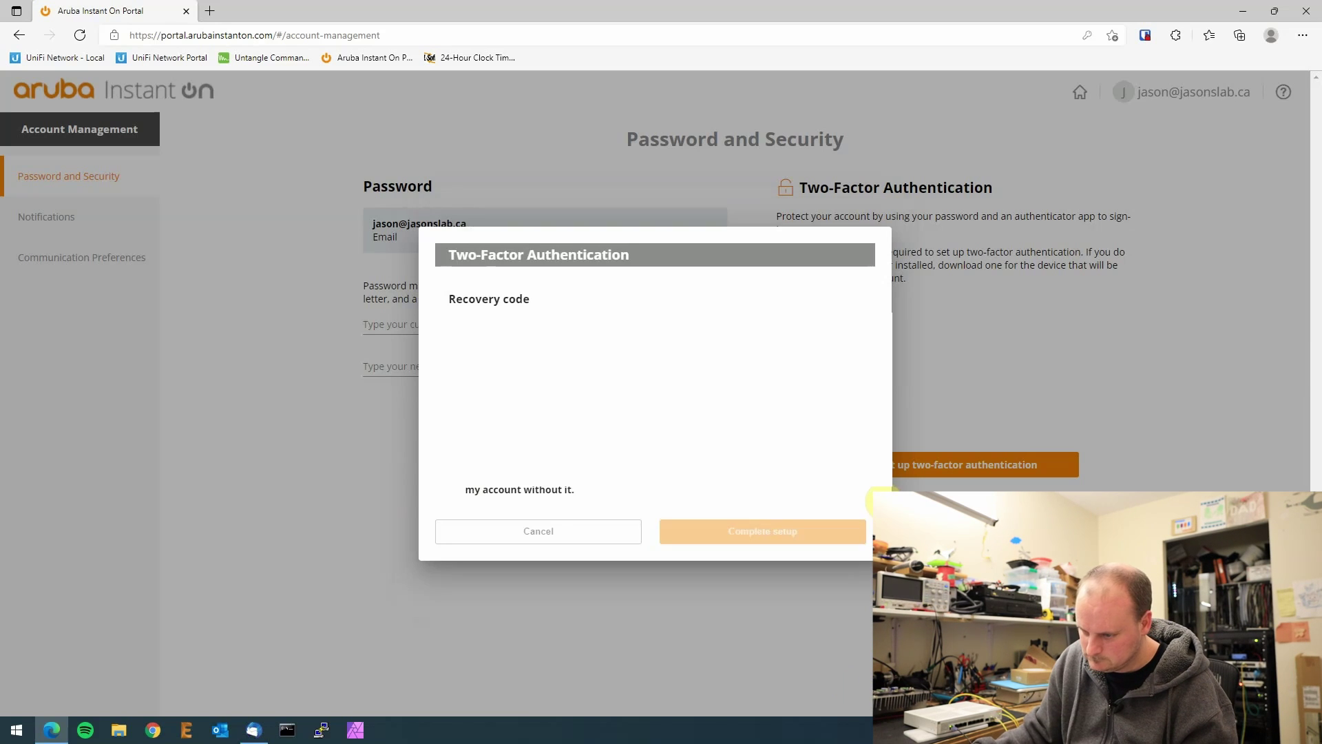
- Acknowledge the recovery code to finish 2FA, then load 192.168.8.1 and expand the certificate warning
click(453, 490)
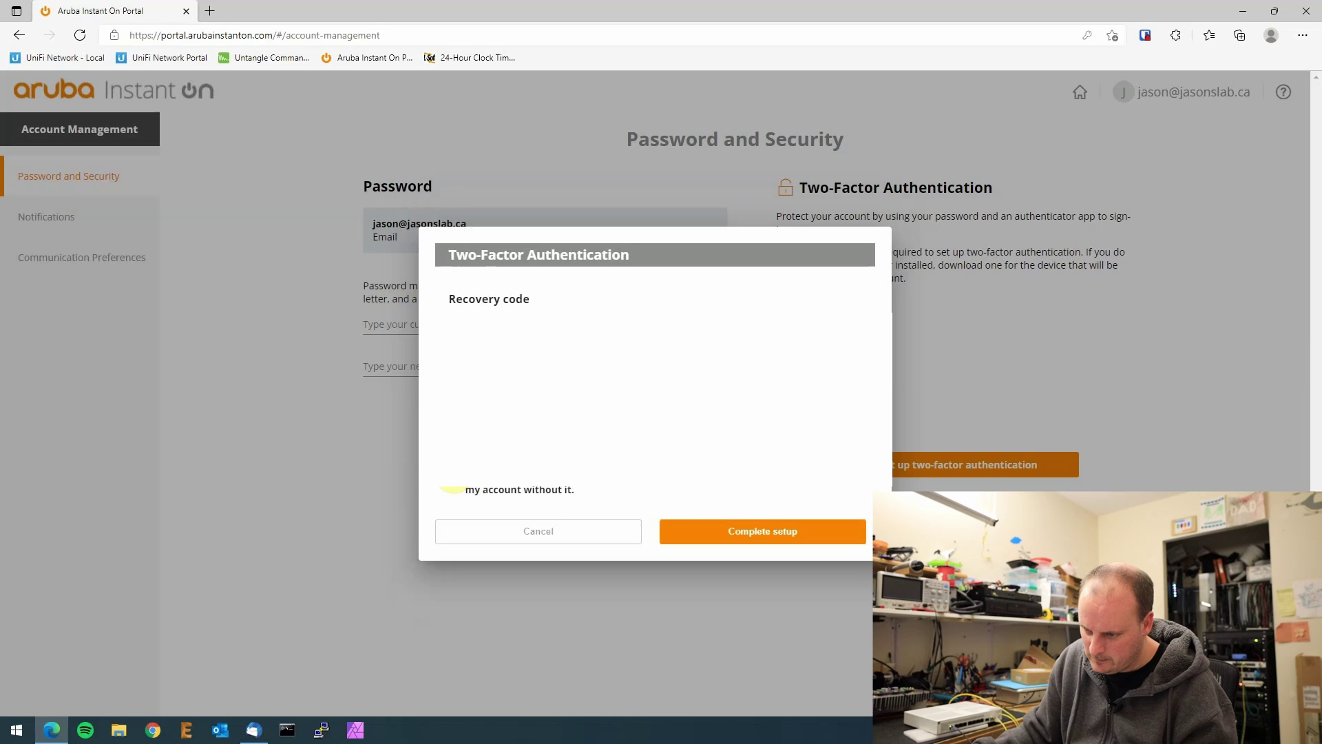
click(747, 531)
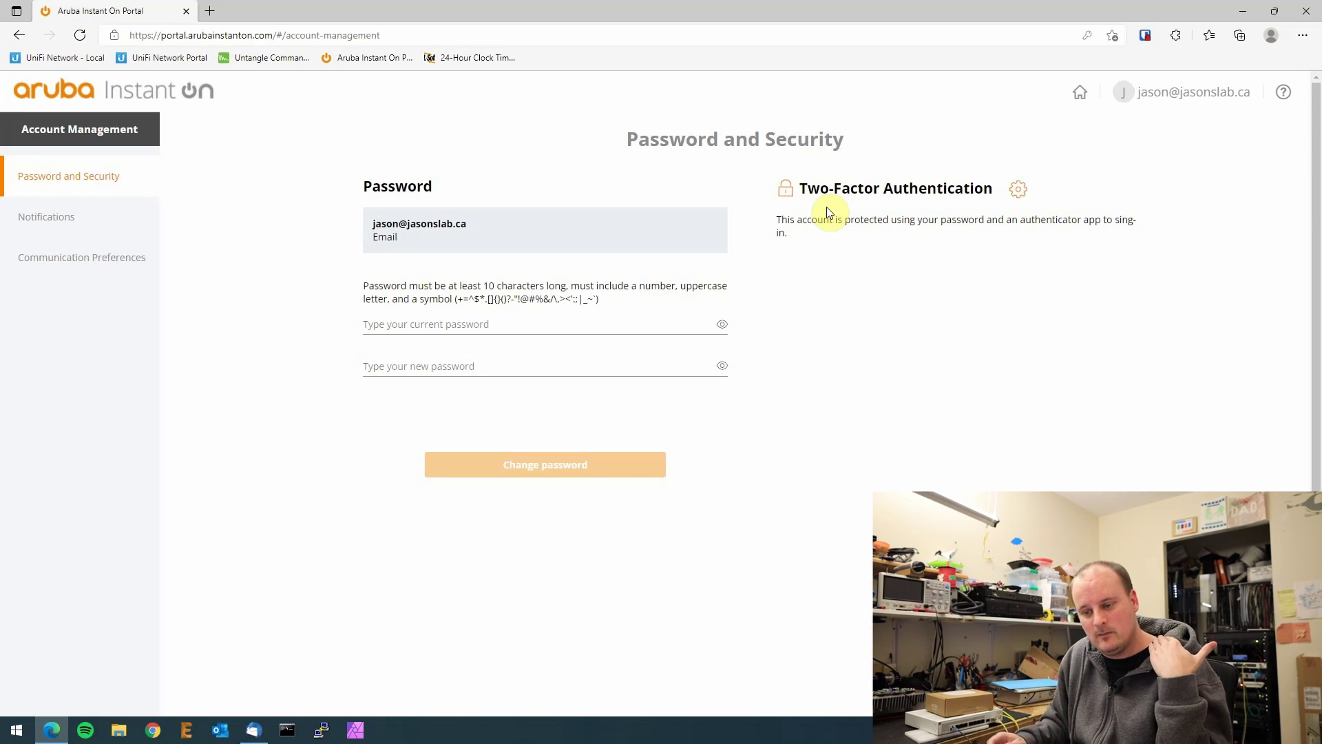
click(210, 11)
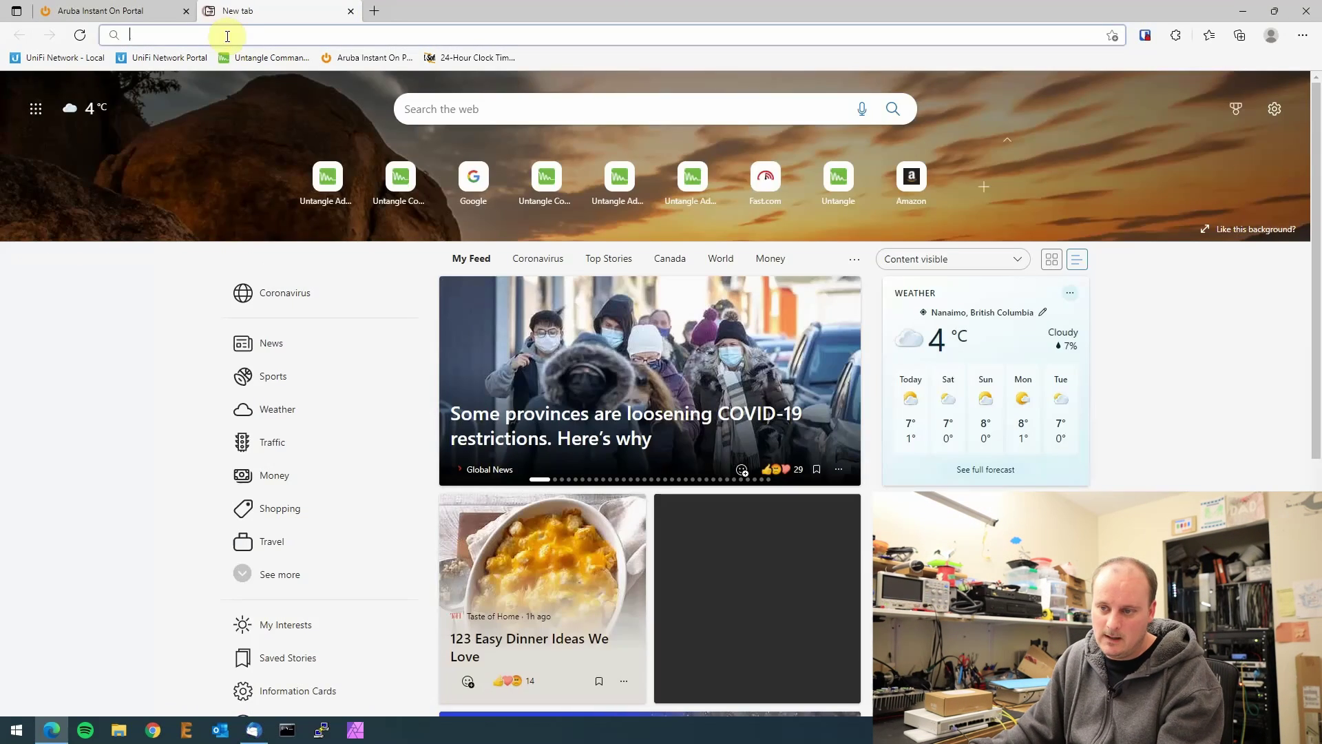
text(192.1)
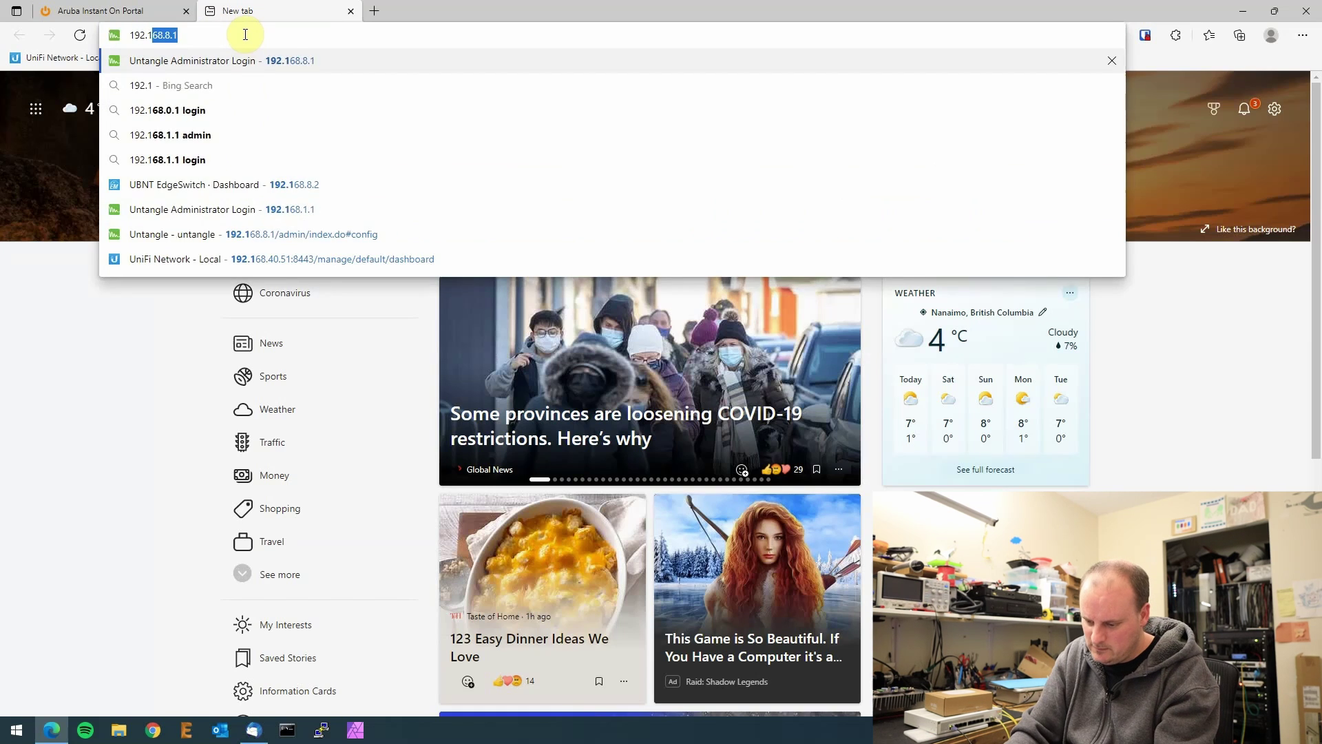
text(68.8.1)
key(Return)
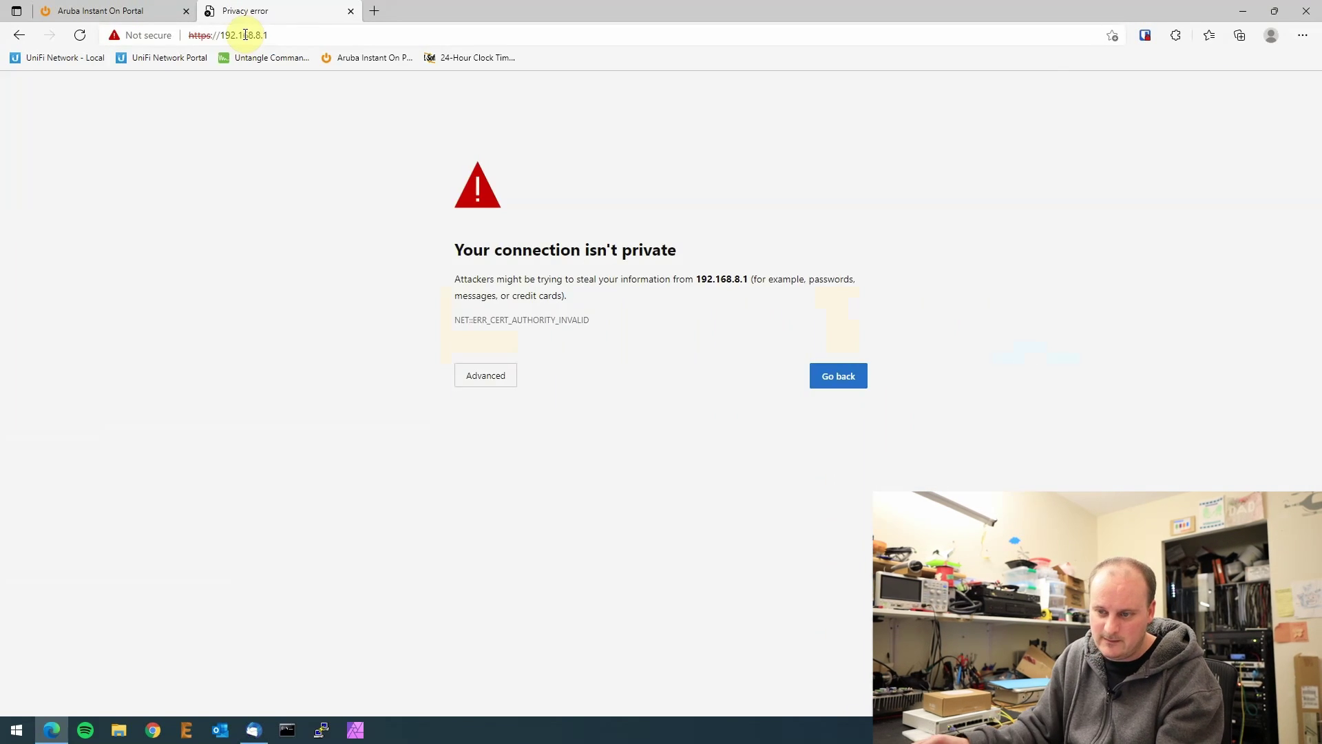
click(479, 378)
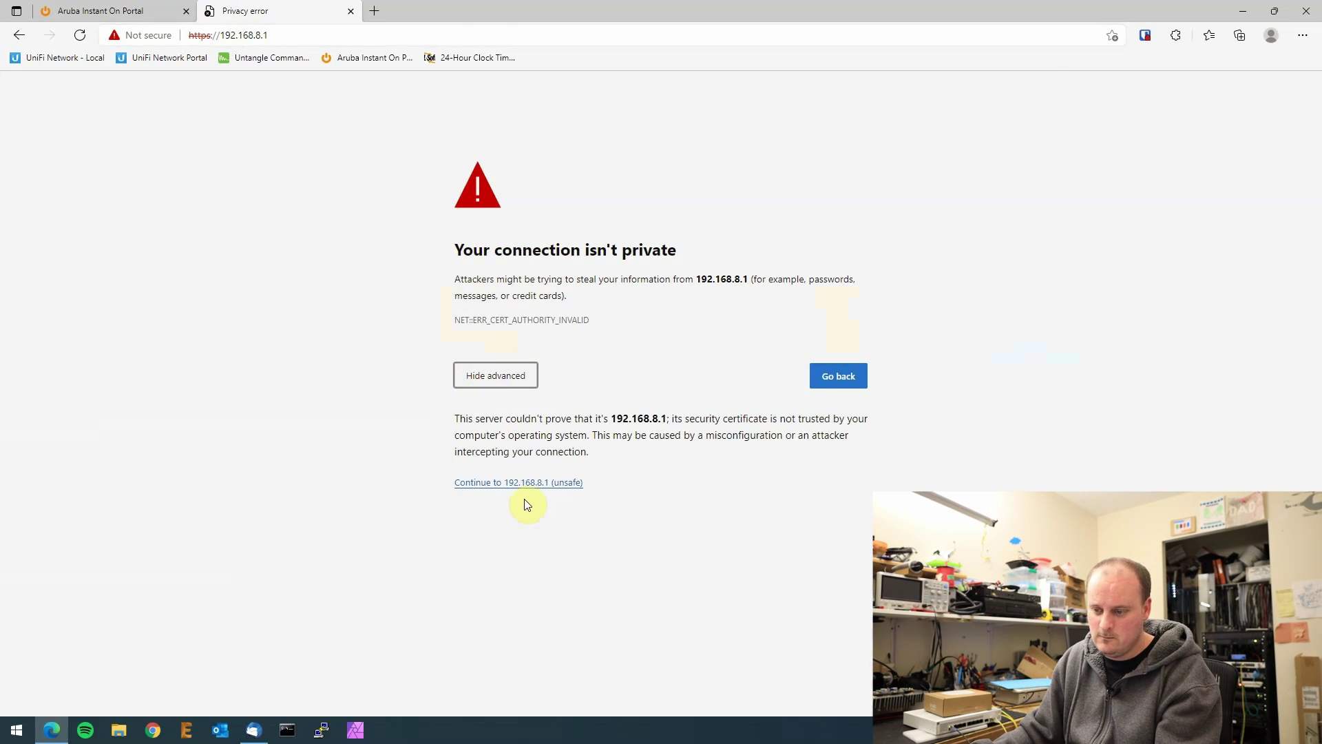
- Proceed past the certificate warning to the Untangle Administrator Login page at 192.168.8.1
click(524, 482)
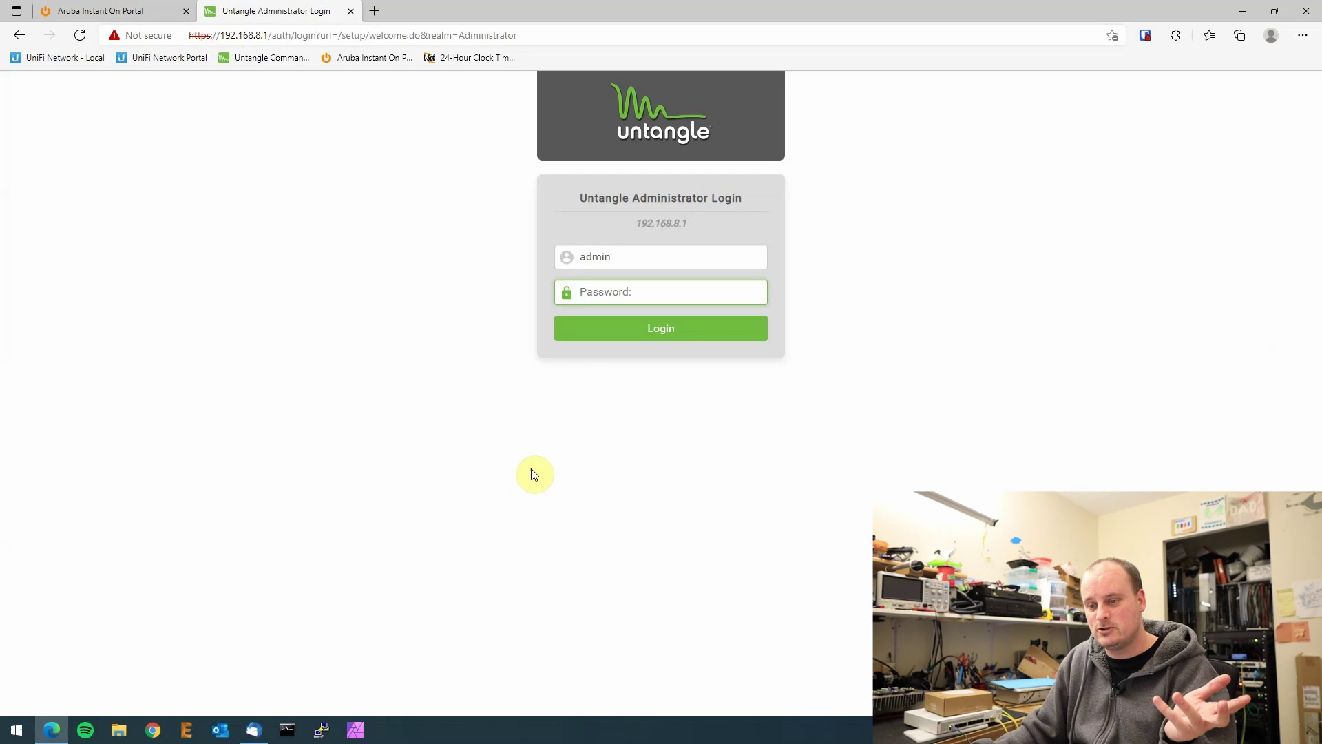